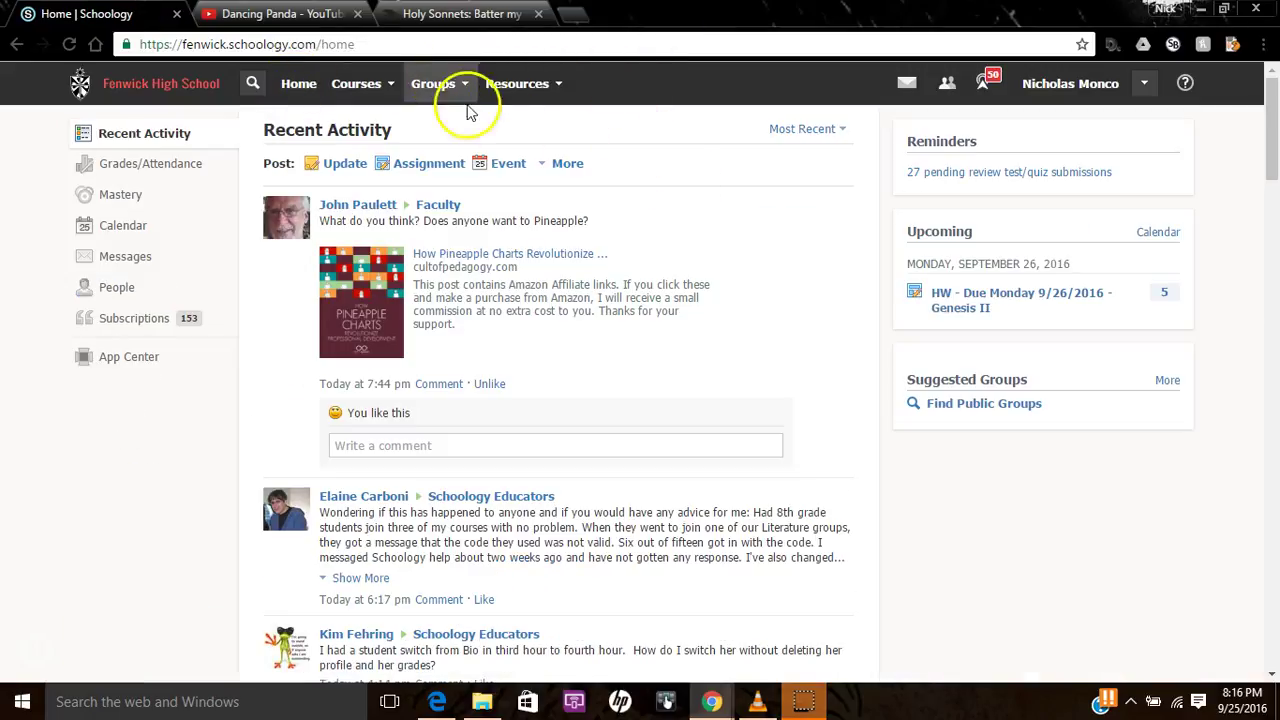
# Open the Theology I: Section 1 course and start a new assignment in its materials
pyautogui.click(377, 88)
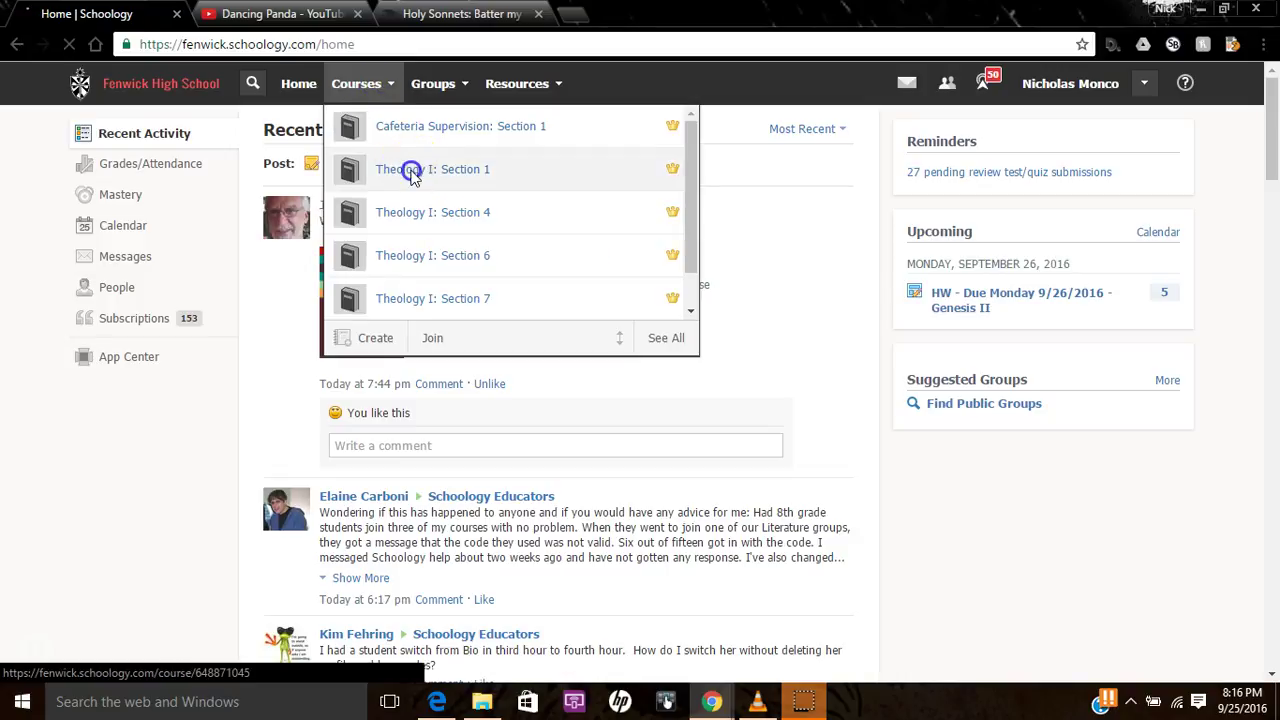
pyautogui.click(411, 172)
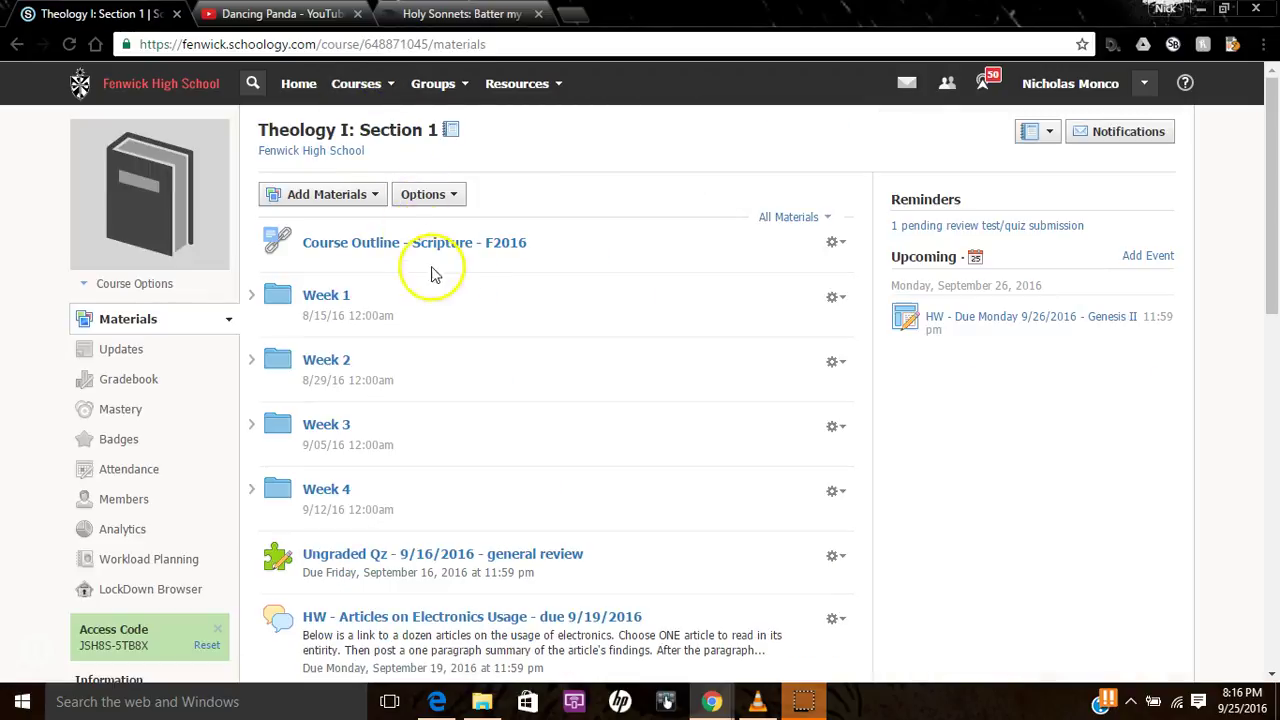
pyautogui.scroll(-1, 650, 280)
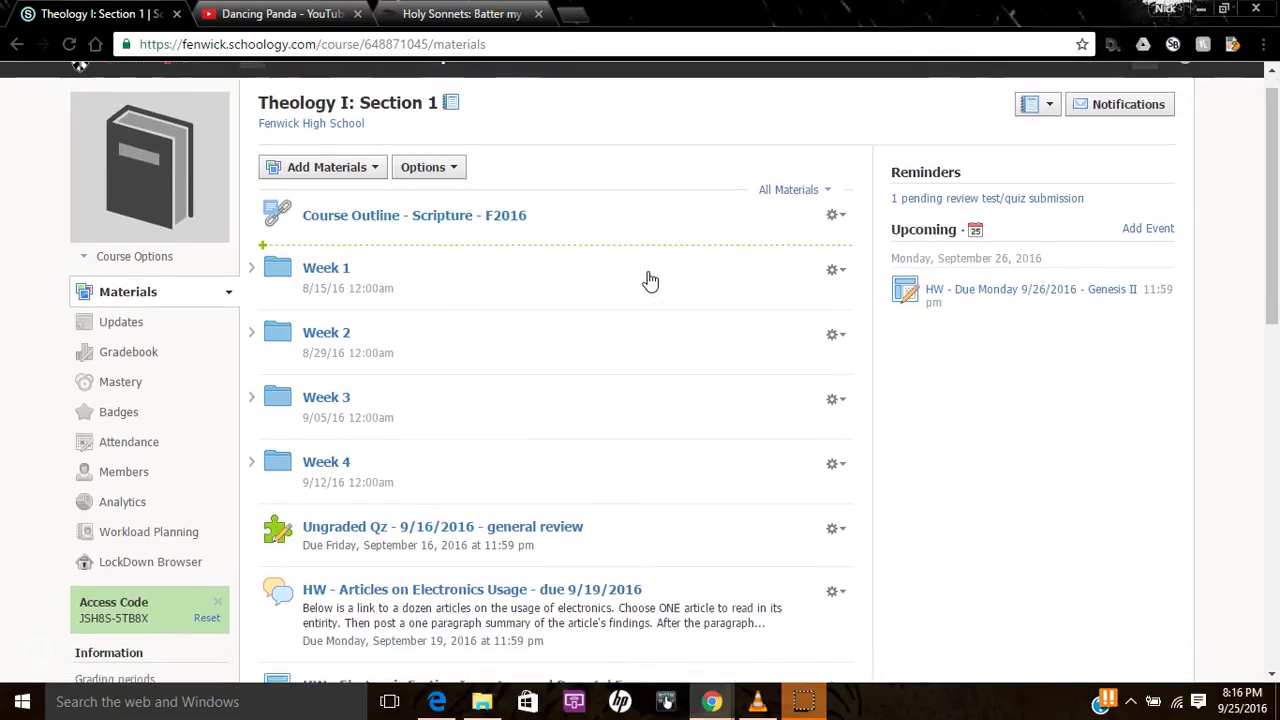
pyautogui.click(374, 147)
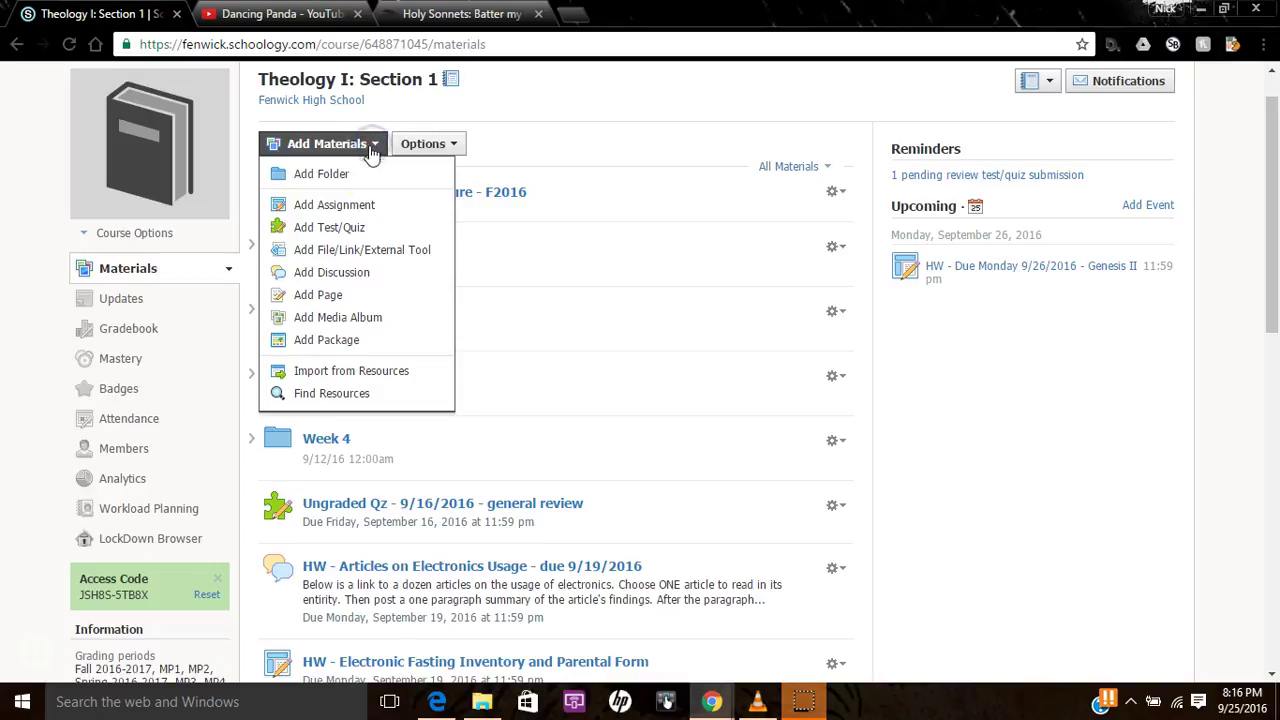
pyautogui.click(373, 148)
pyautogui.click(374, 147)
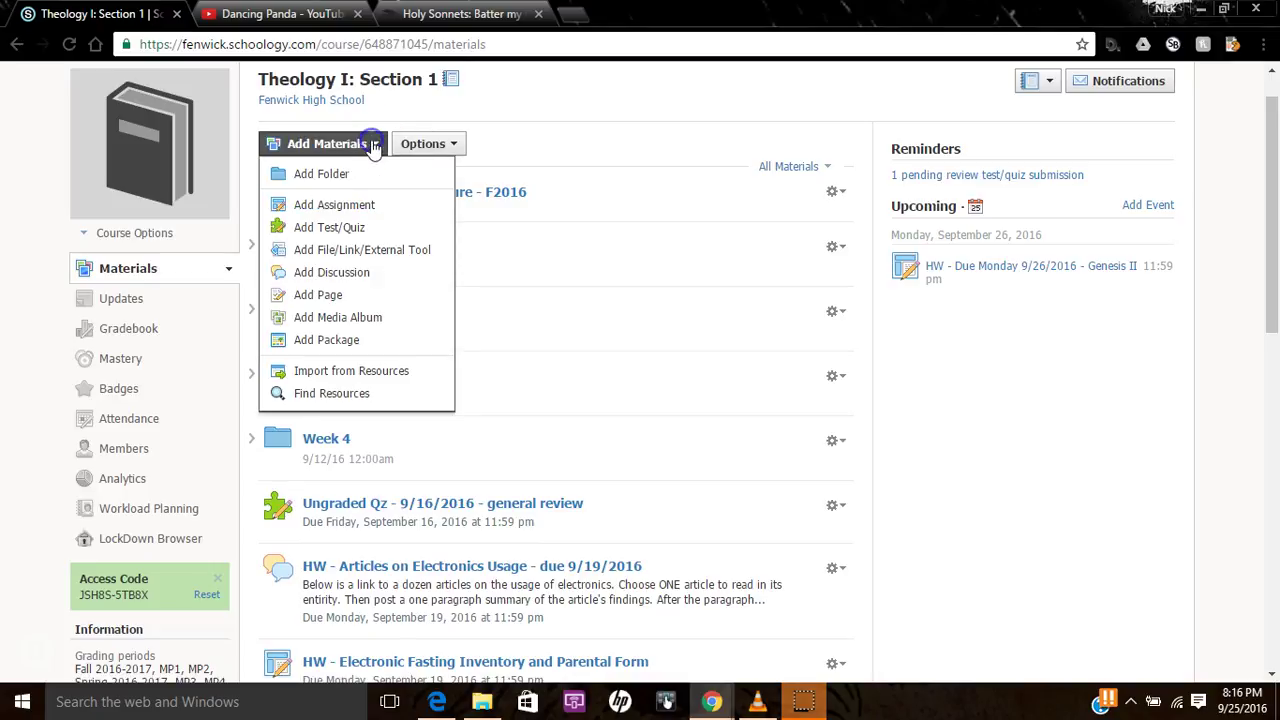
pyautogui.click(352, 207)
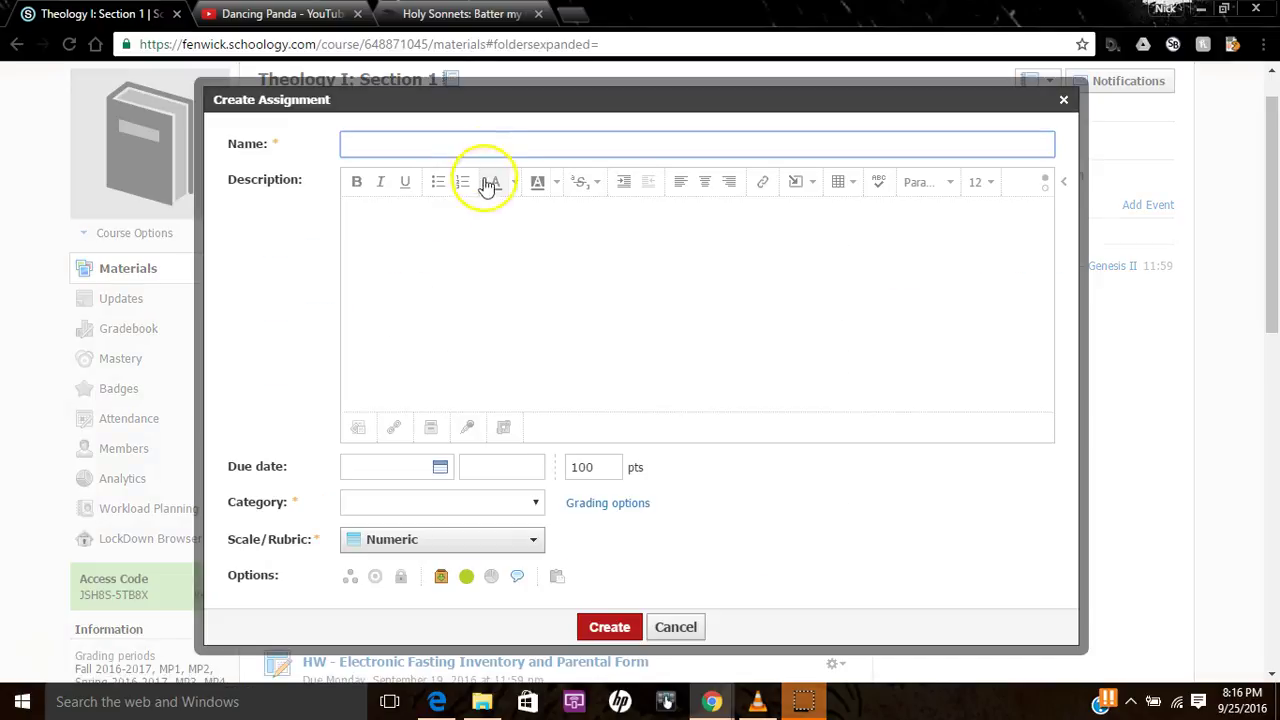
# Name the assignment "HW - Creative Writing Assignment - due 9/13/2016"
pyautogui.click(471, 144)
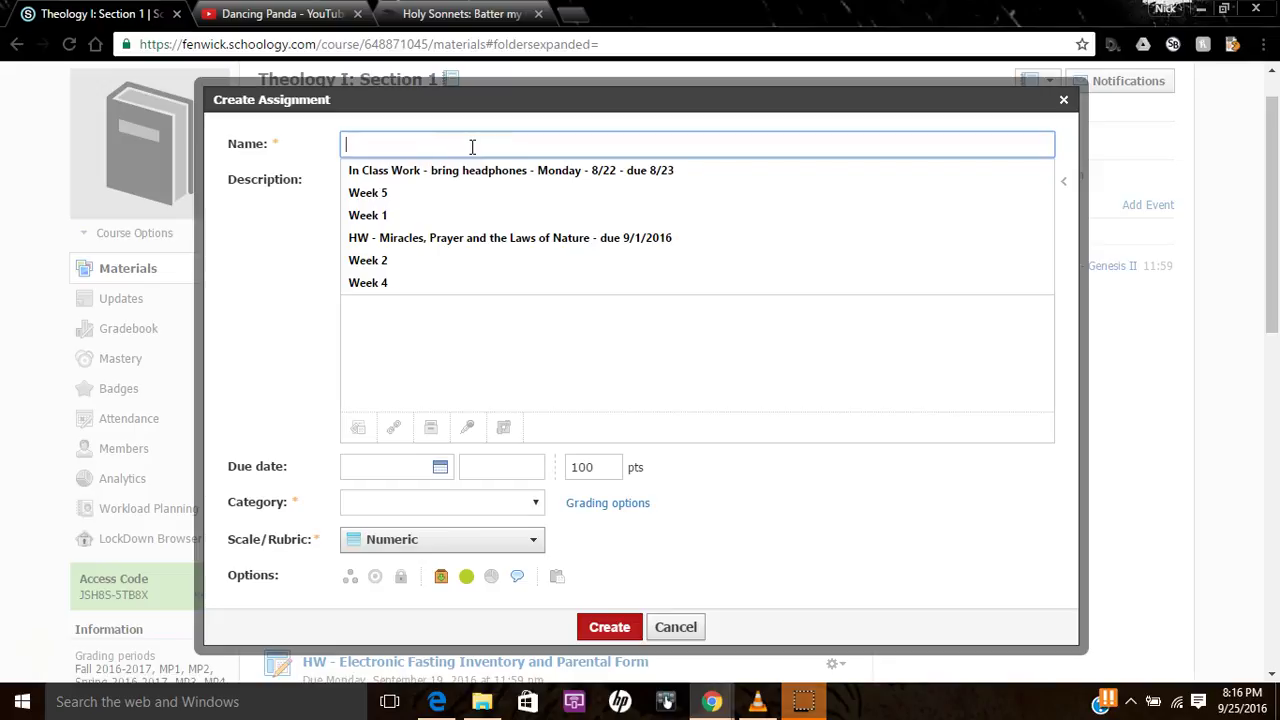
pyautogui.write('HW')
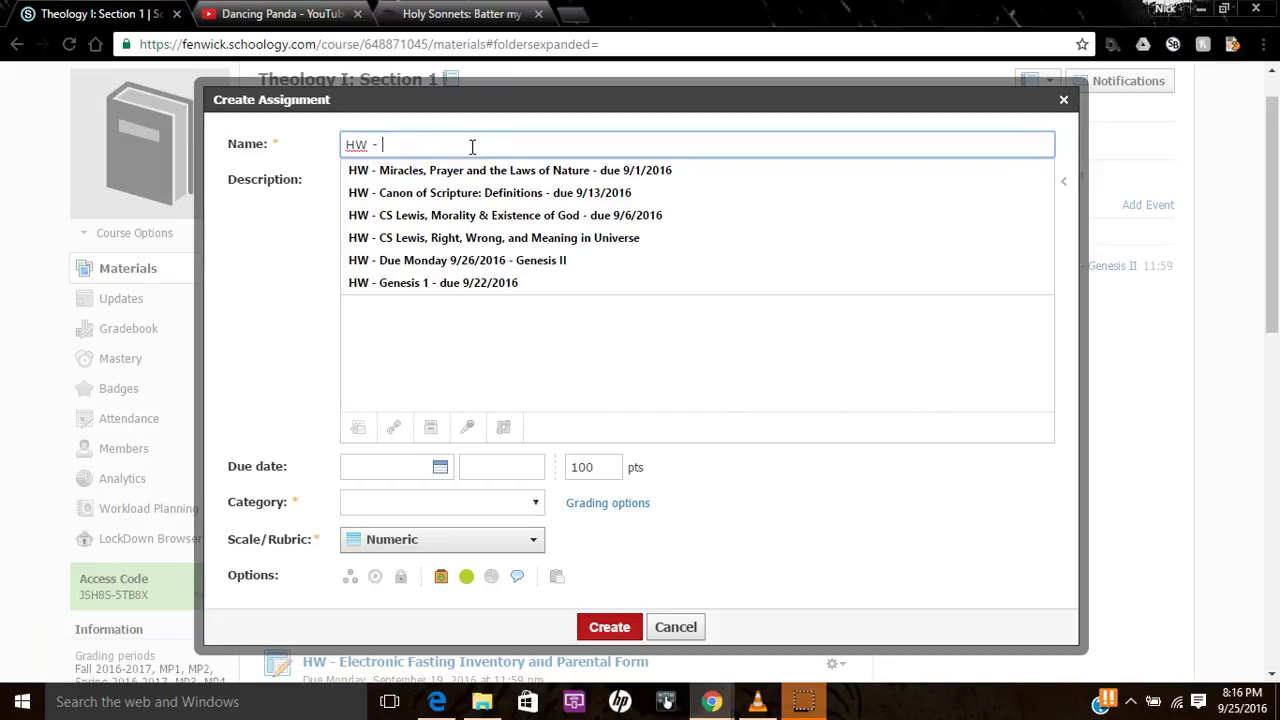
pyautogui.write(' - Cre')
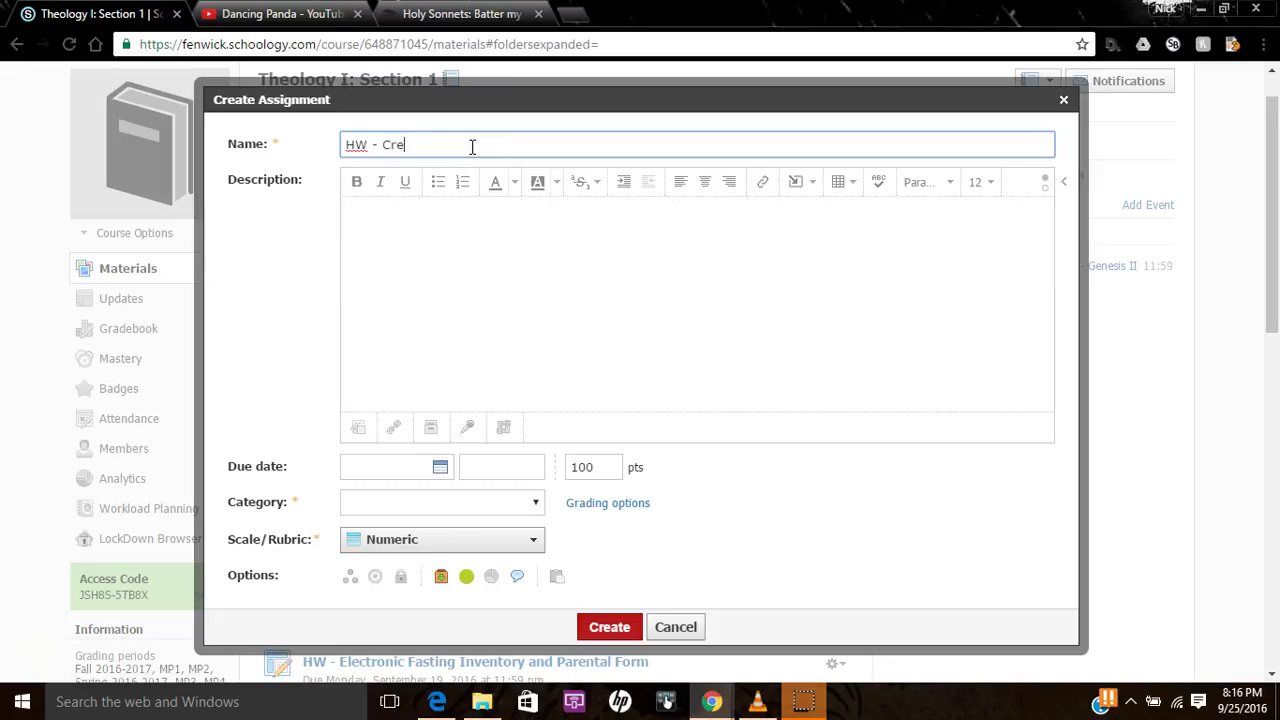
pyautogui.write('ative Writing Assignment - due 9/13/2016')
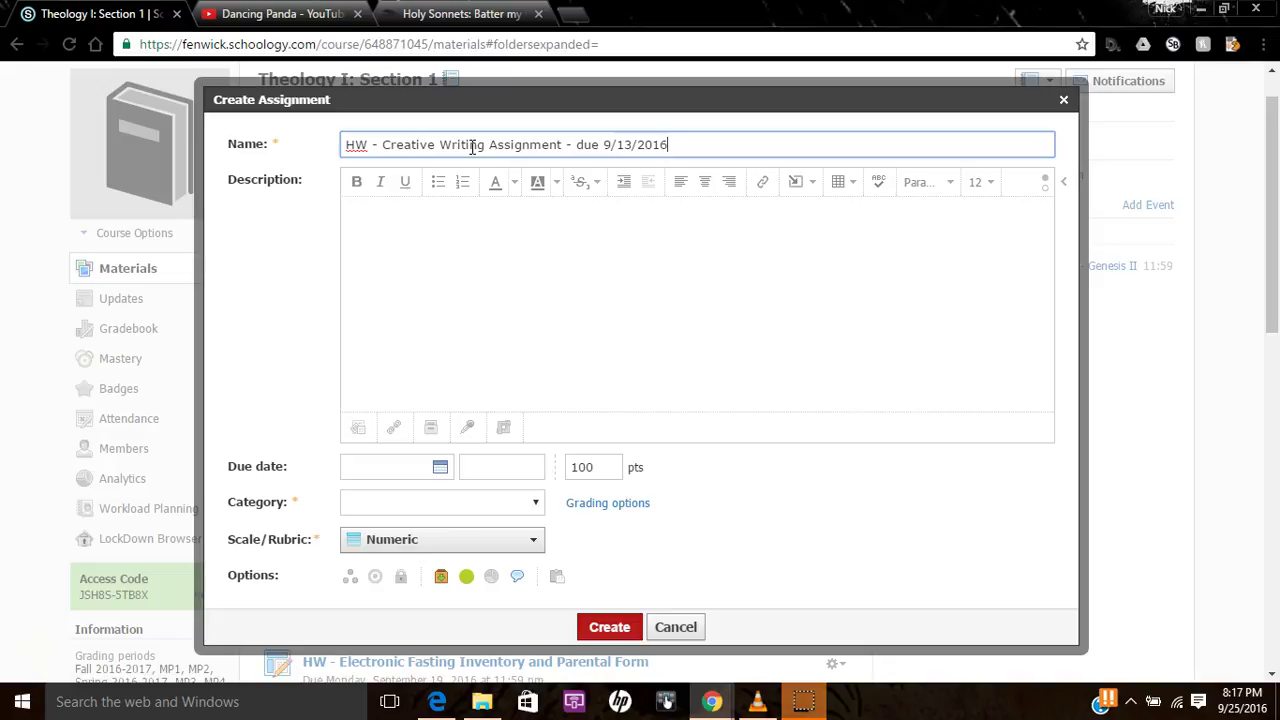
# Write "Read Donne's sonnets" in the assignment description, followed by a space
pyautogui.click(472, 340)
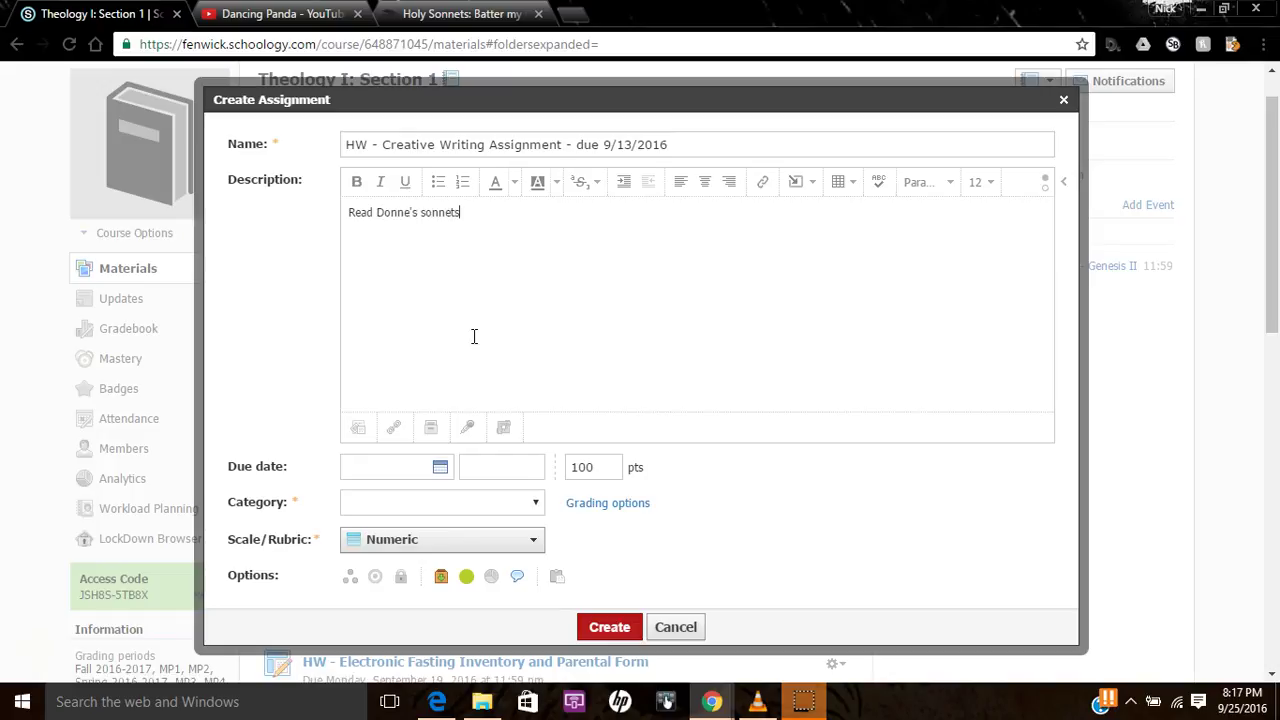
pyautogui.click(464, 300)
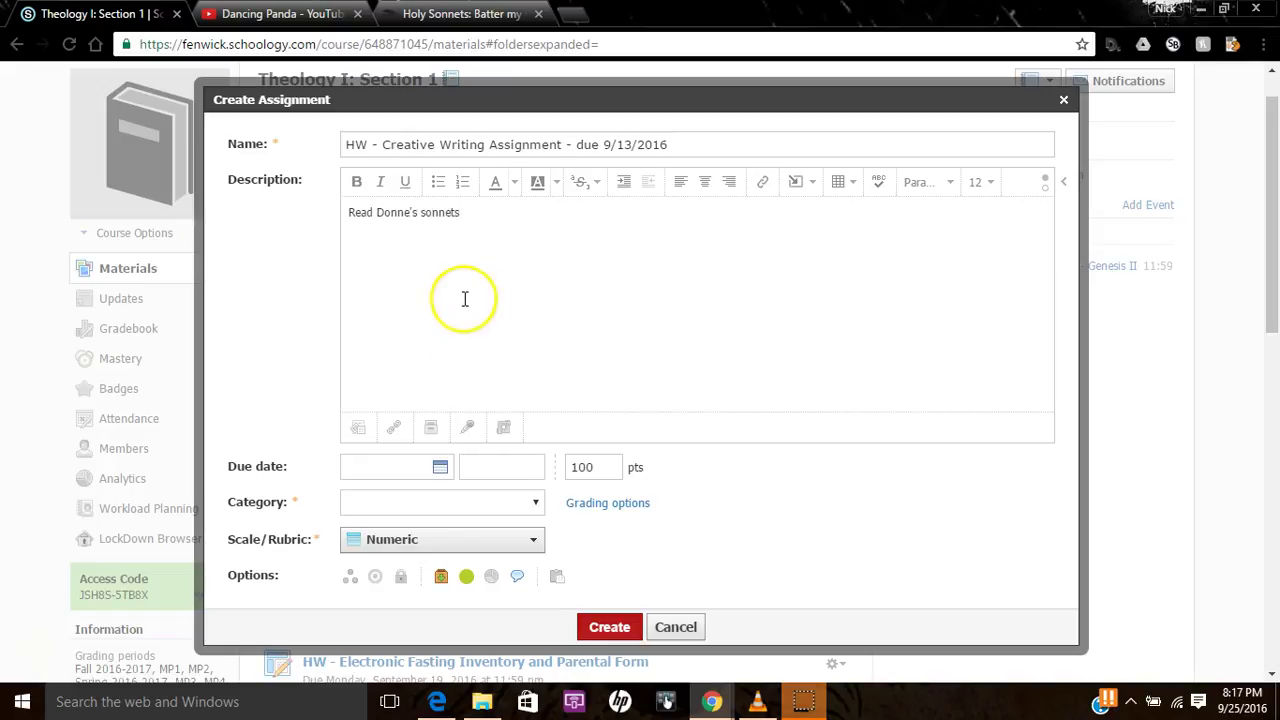
pyautogui.click(492, 219)
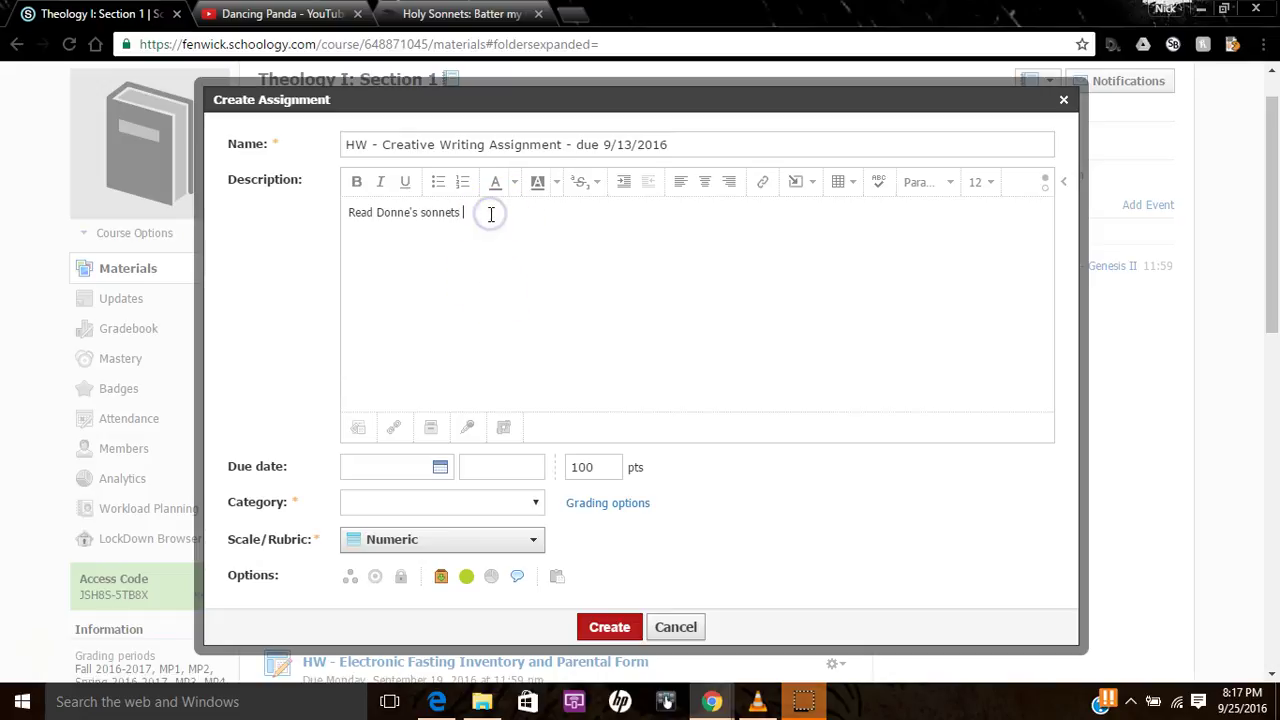
# Copy the web address of the Holy Sonnets poem page and paste it after the description text
pyautogui.click(445, 16)
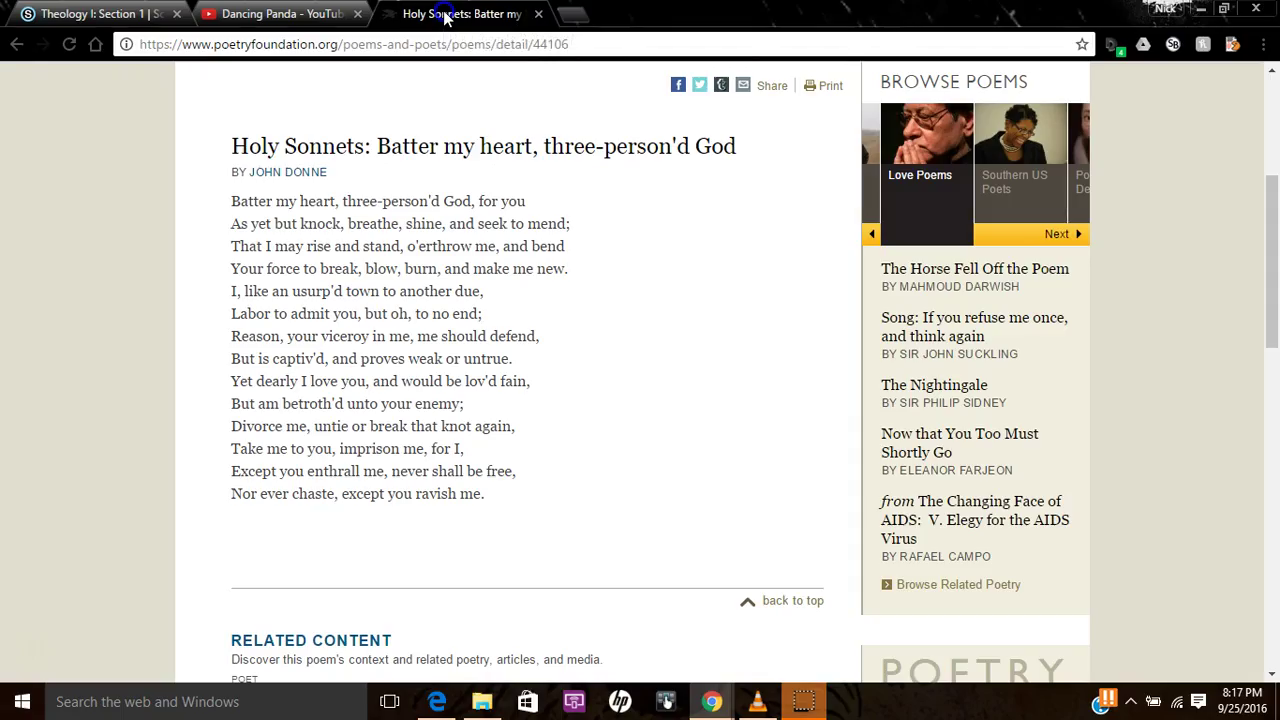
pyautogui.click(395, 44)
pyautogui.hotkey('ctrl', 'c')
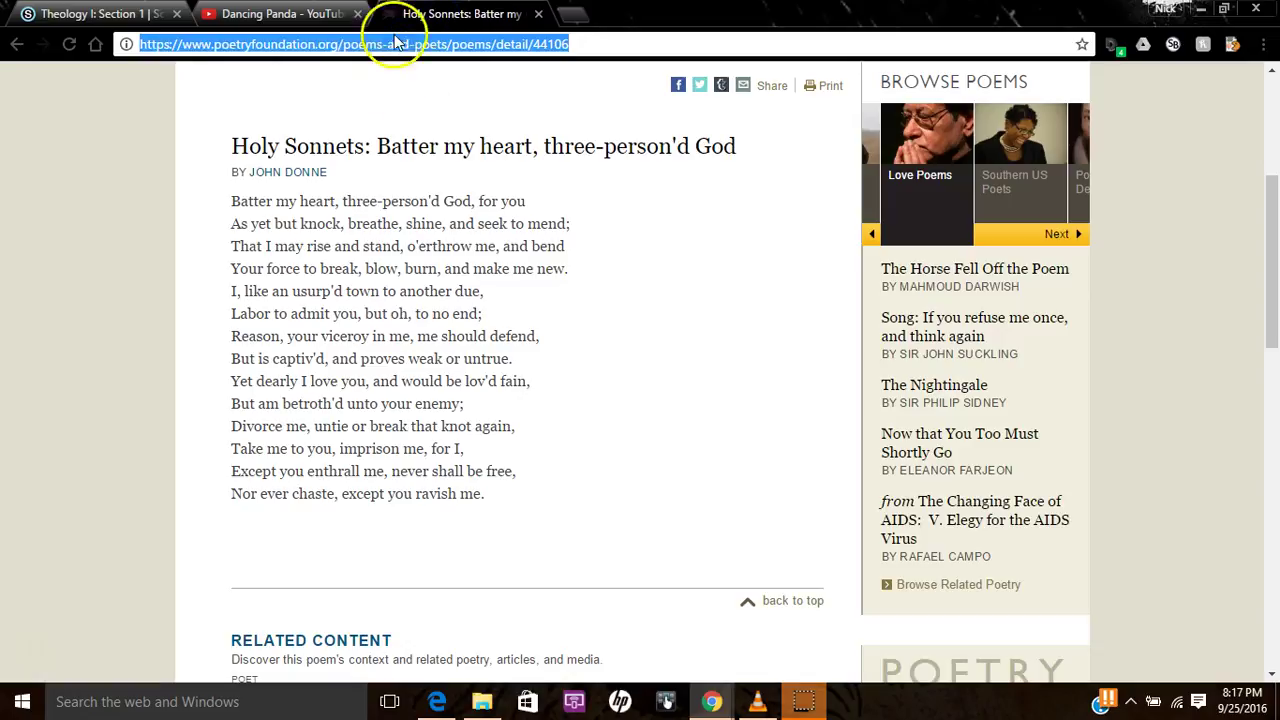
pyautogui.click(83, 14)
pyautogui.hotkey('ctrl', 'v')
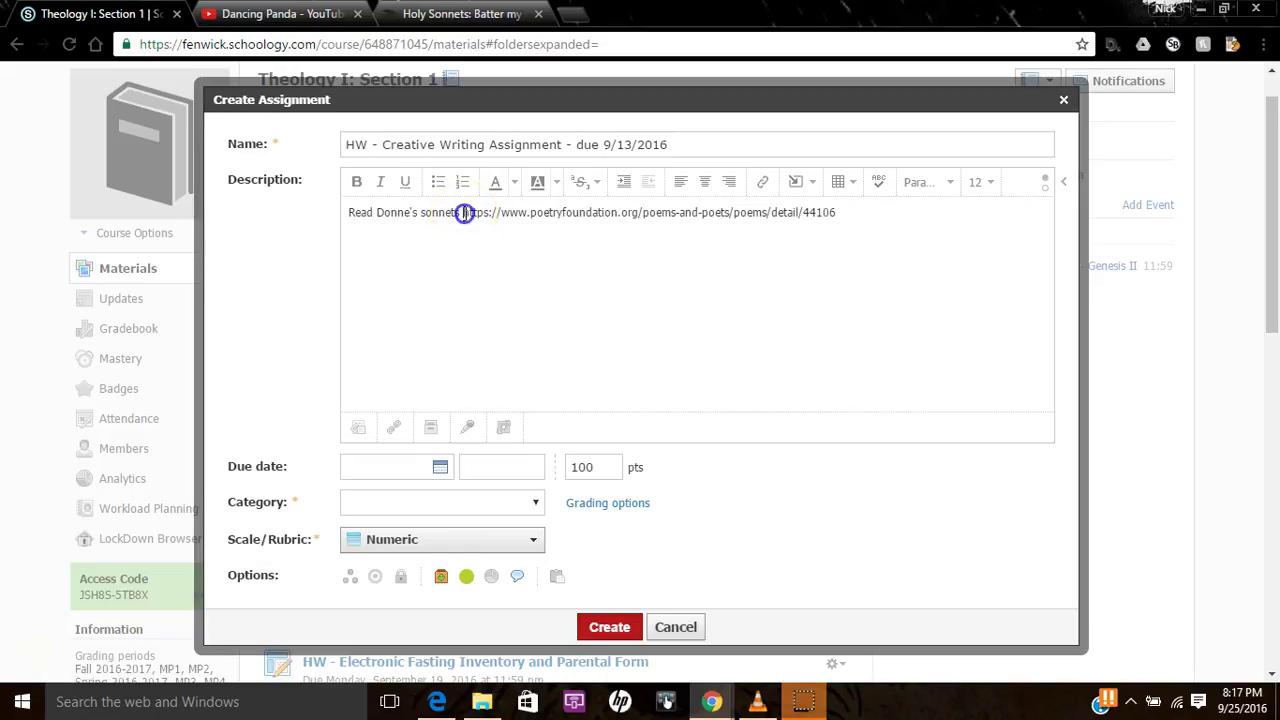
# Turn the pasted poetryfoundation.org address in the description into a hyperlink to that same address
pyautogui.moveTo(463, 213); pyautogui.dragTo(523, 223)
pyautogui.hotkey('ctrl', 'c')
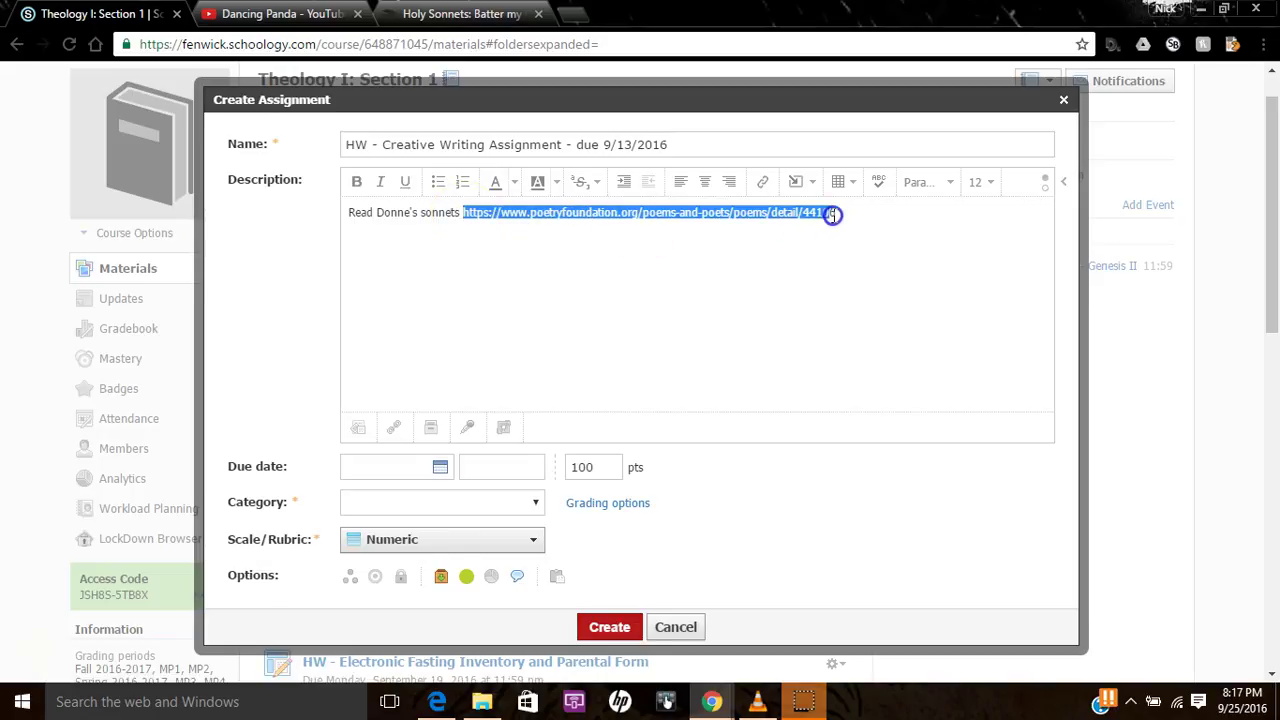
pyautogui.click(765, 186)
pyautogui.click(671, 263)
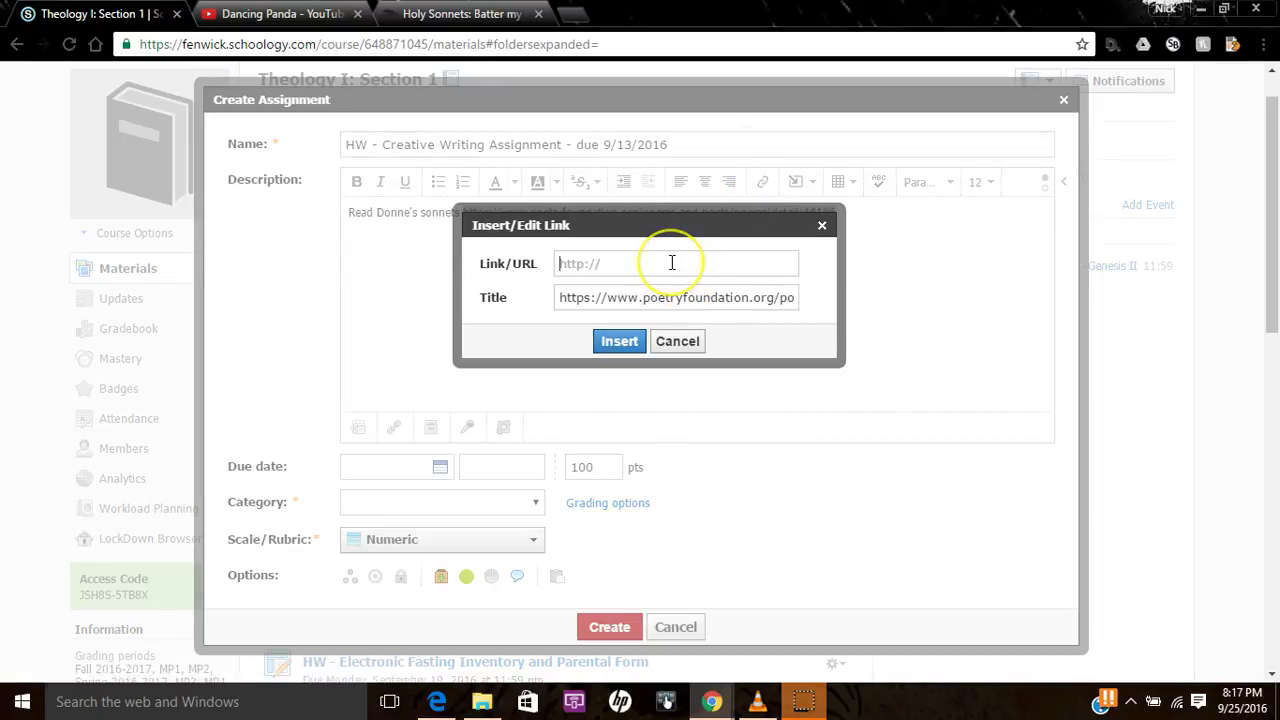
pyautogui.hotkey('ctrl', 'v')
pyautogui.click(619, 341)
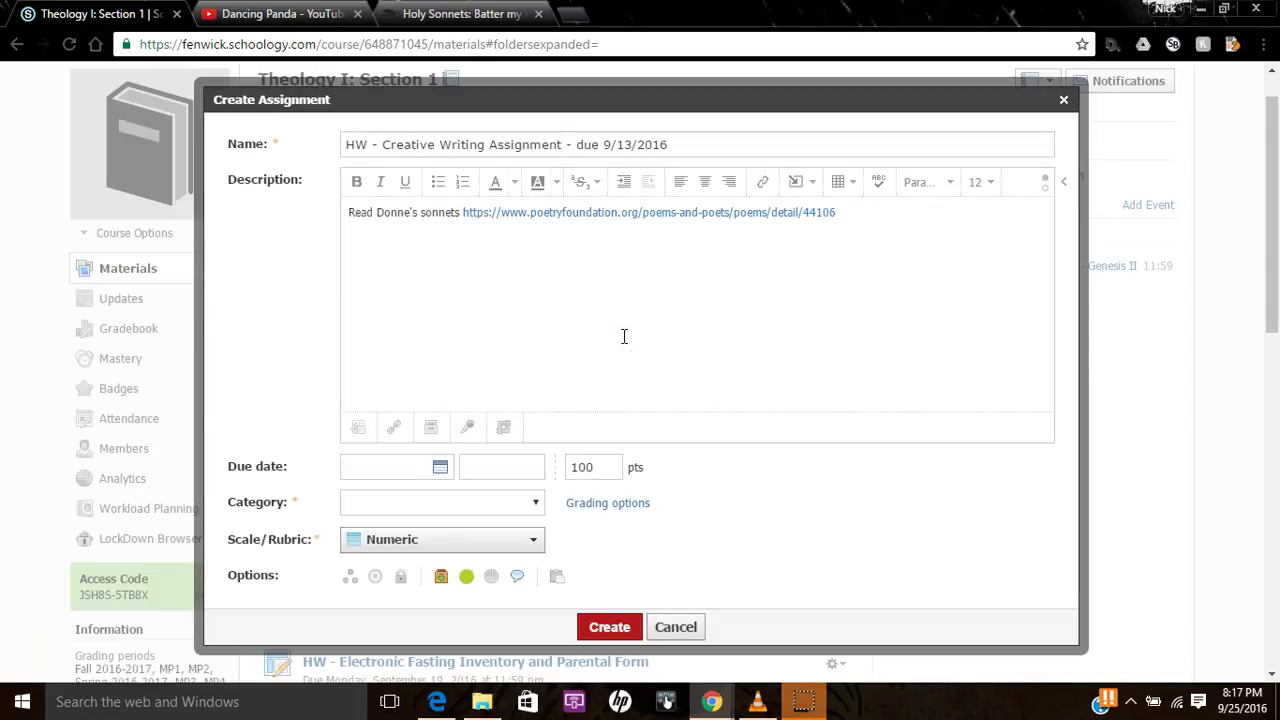
pyautogui.click(621, 215)
pyautogui.click(611, 313)
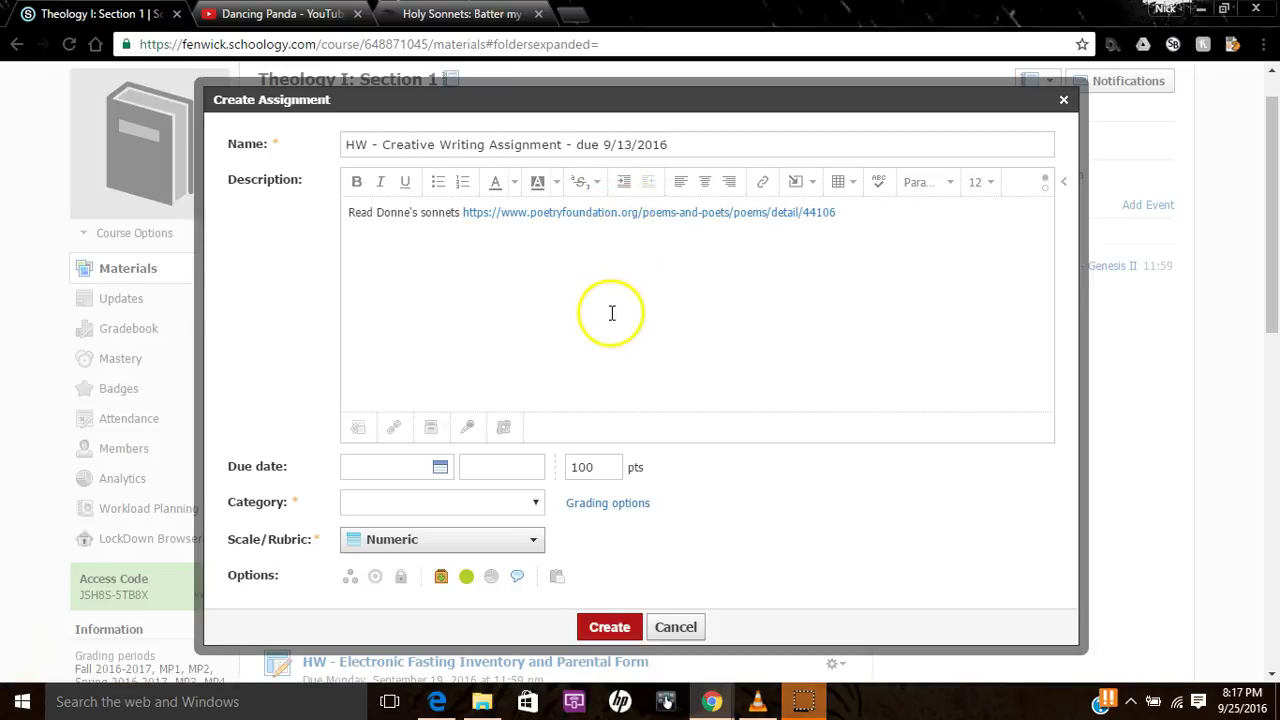
# Attach the poetryfoundation.org poem page to the assignment as a link titled "Donne Sonnet"
pyautogui.click(396, 430)
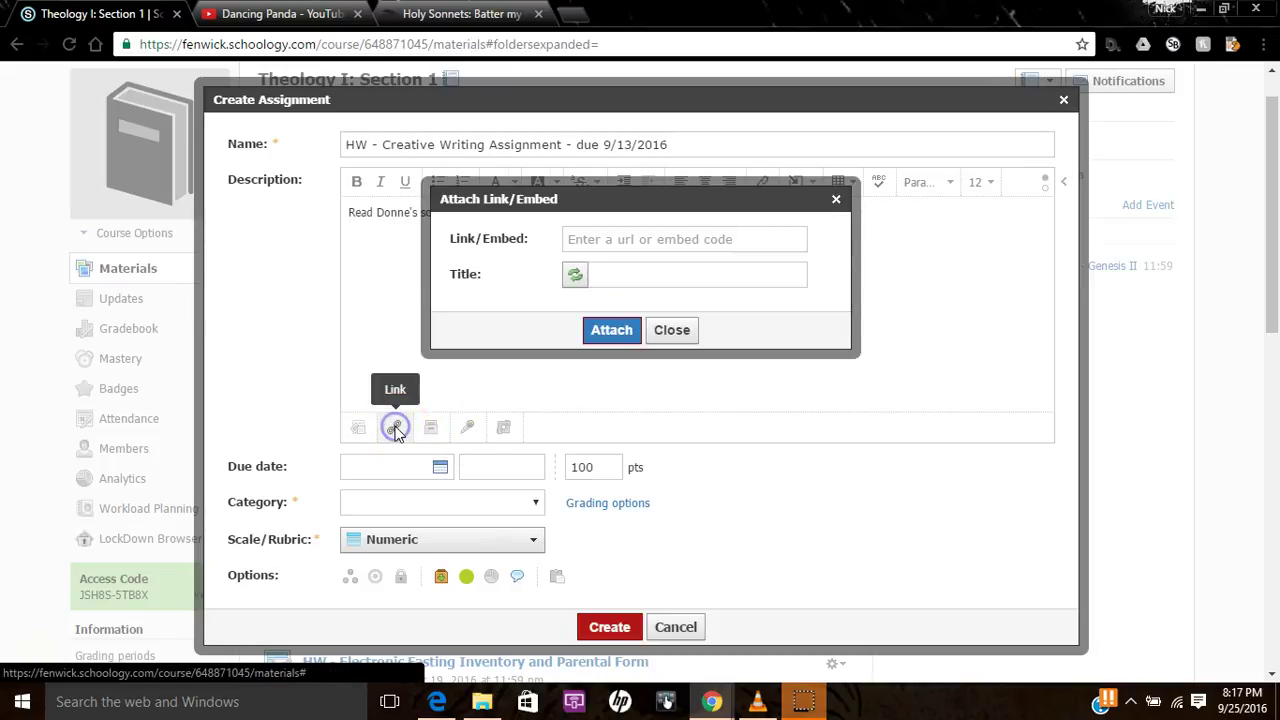
pyautogui.click(632, 241)
pyautogui.hotkey('ctrl', 'v')
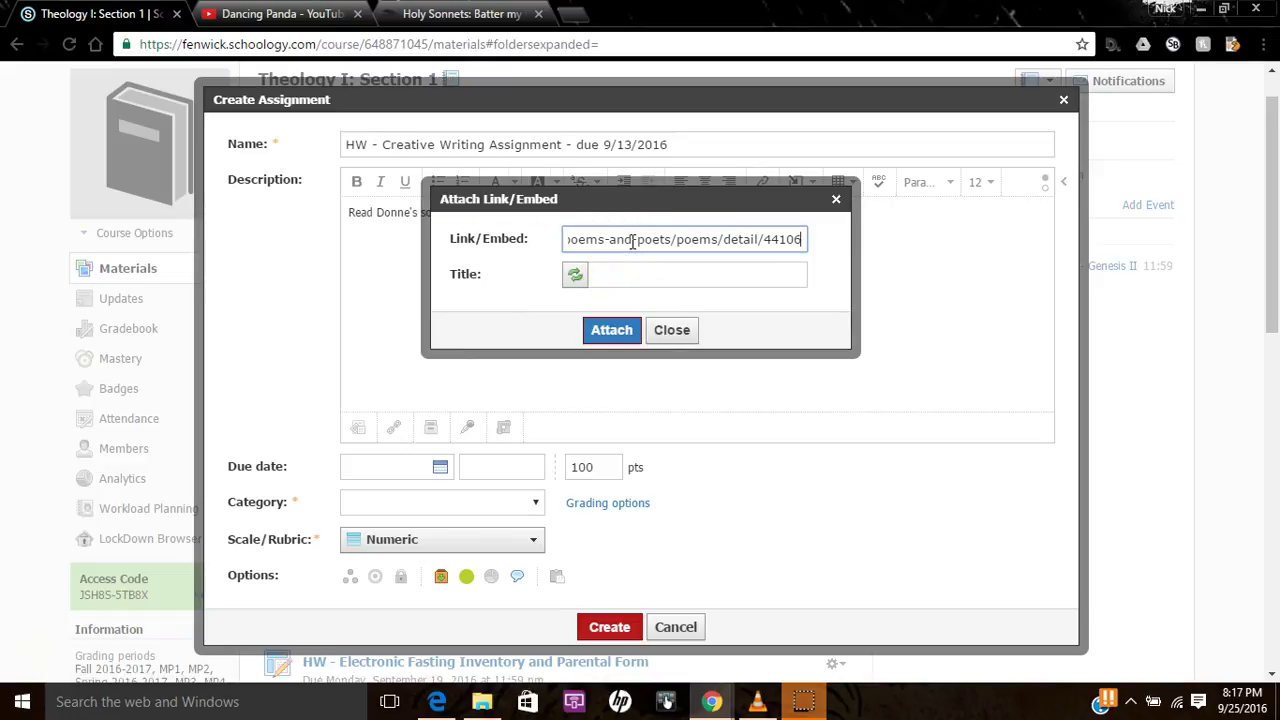
pyautogui.click(640, 278)
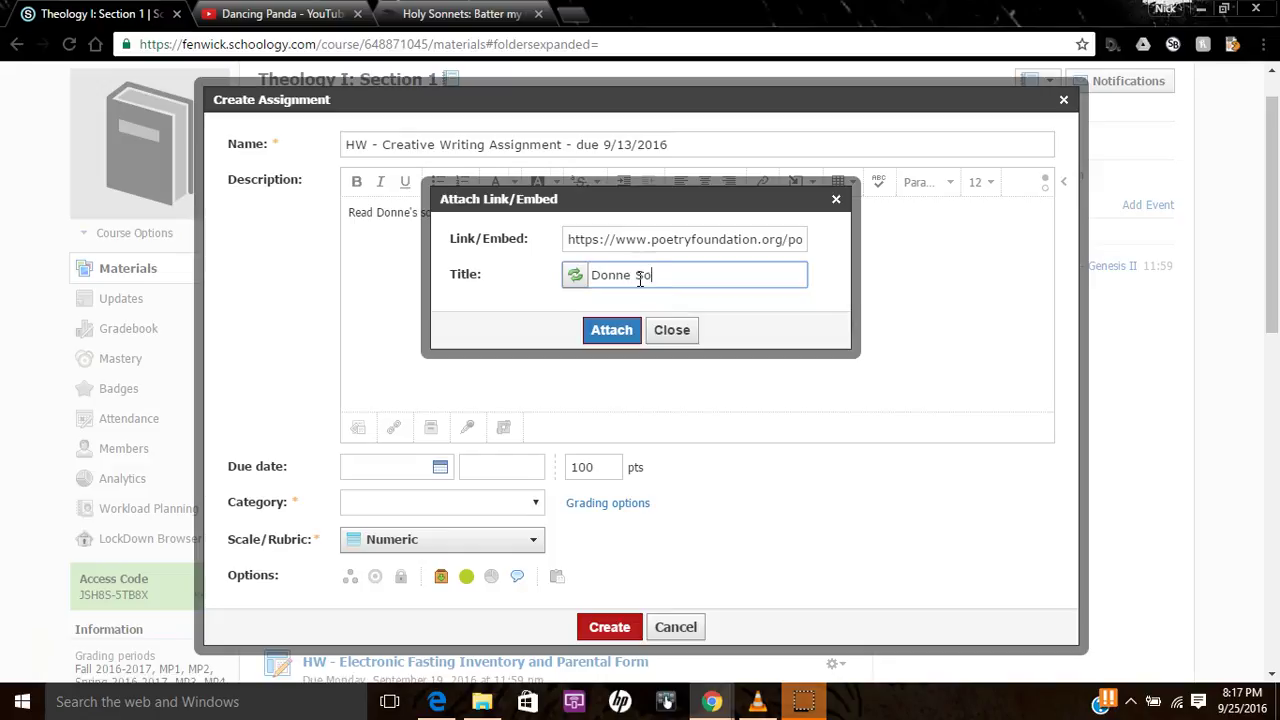
pyautogui.click(611, 330)
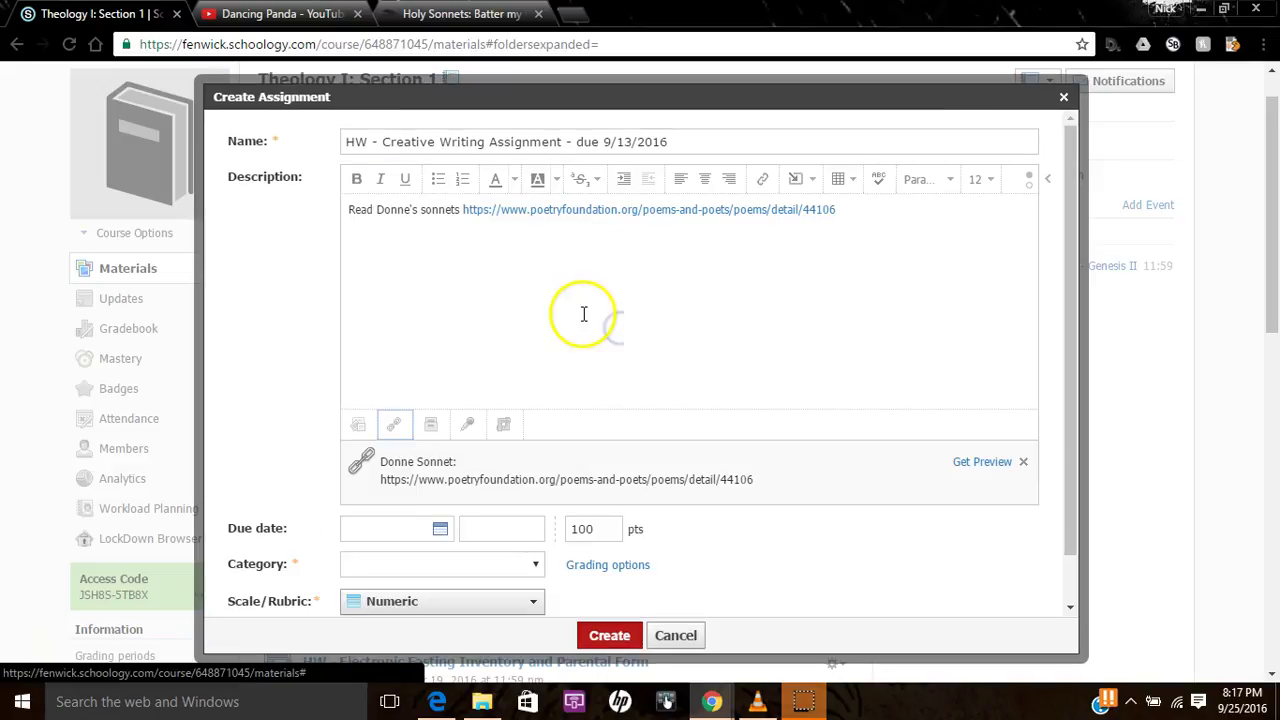
# Copy the Dancing Panda YouTube video's address and enter it as the URL of a second link attachment
pyautogui.scroll(-1, 584, 314)
pyautogui.click(395, 390)
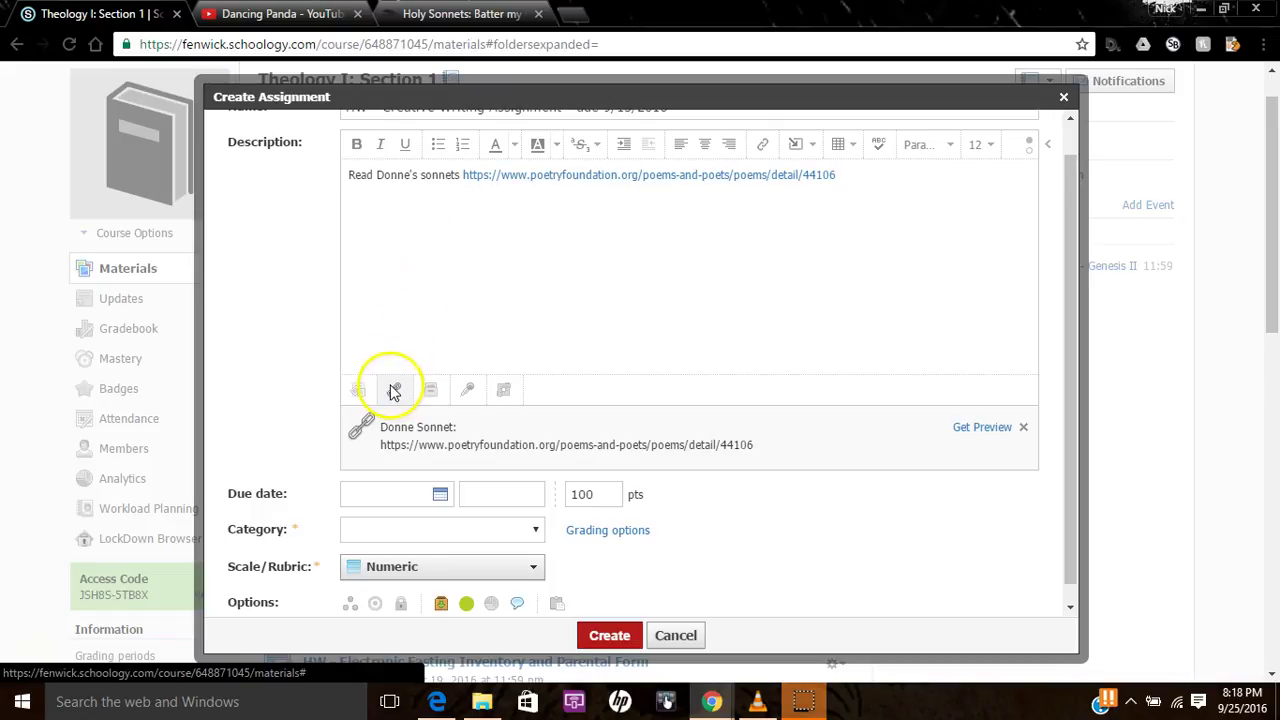
pyautogui.click(397, 391)
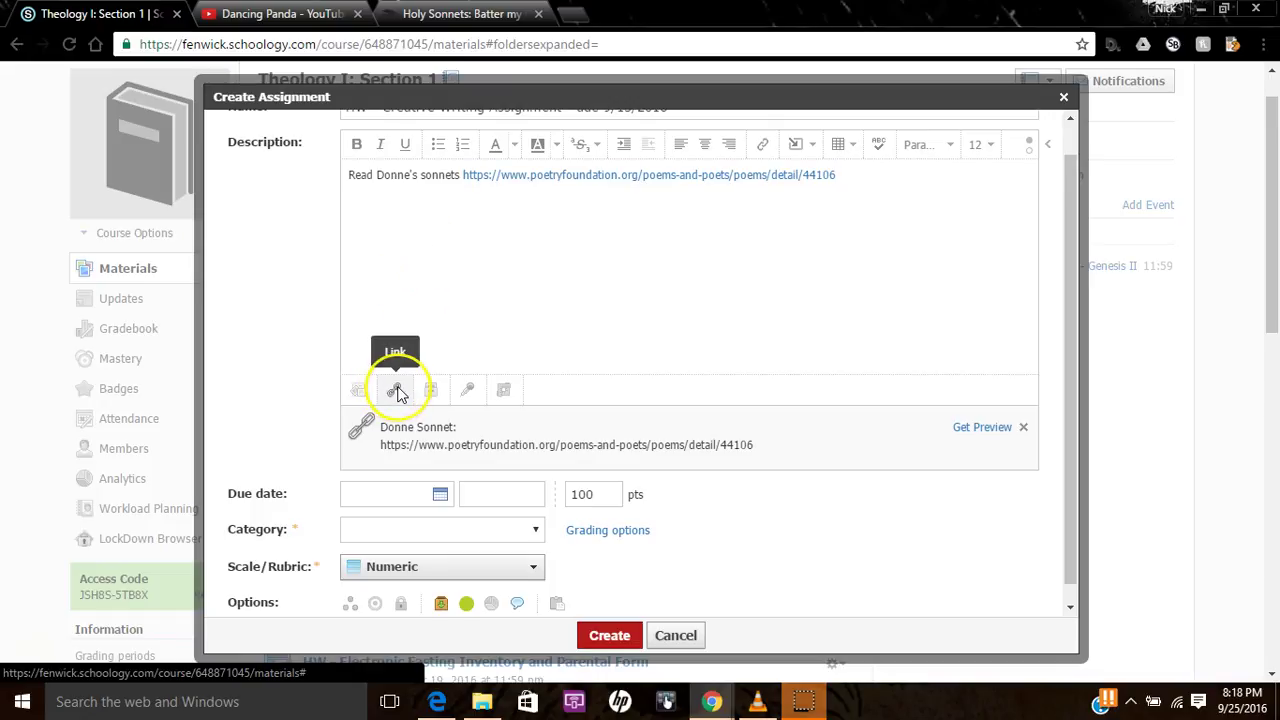
pyautogui.click(297, 14)
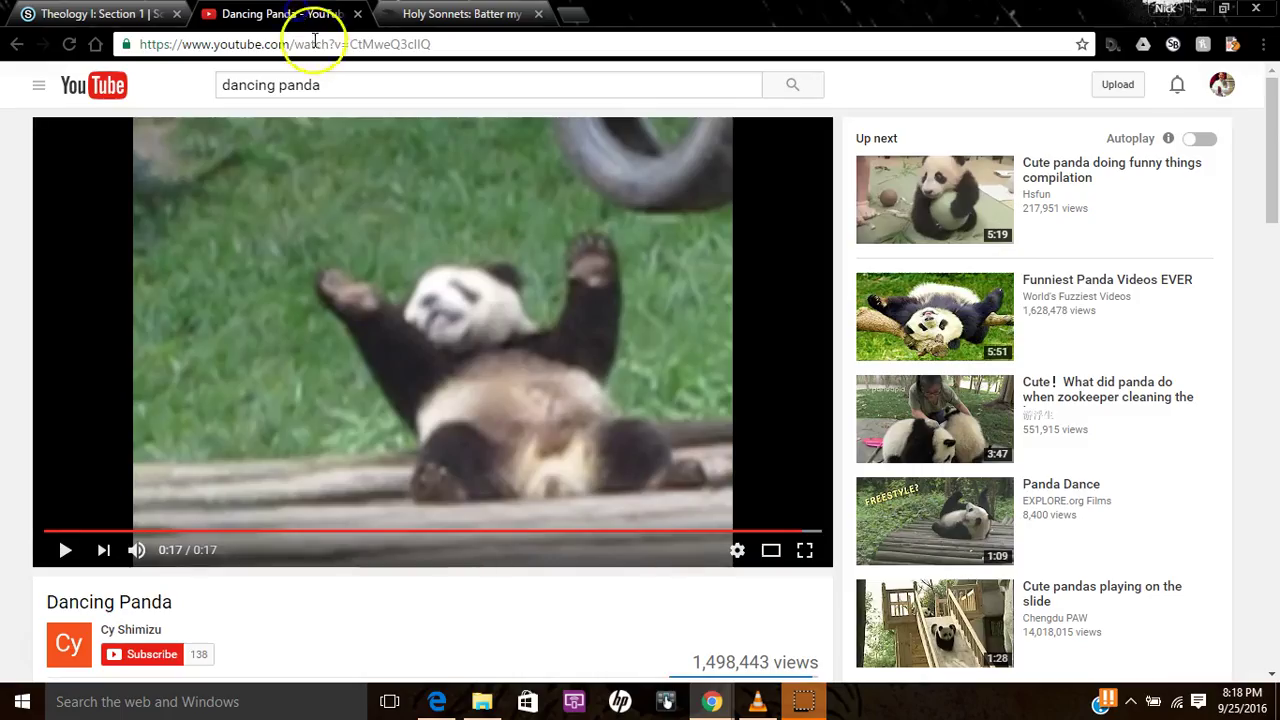
pyautogui.click(318, 46)
pyautogui.hotkey('ctrl', 'c')
pyautogui.click(112, 14)
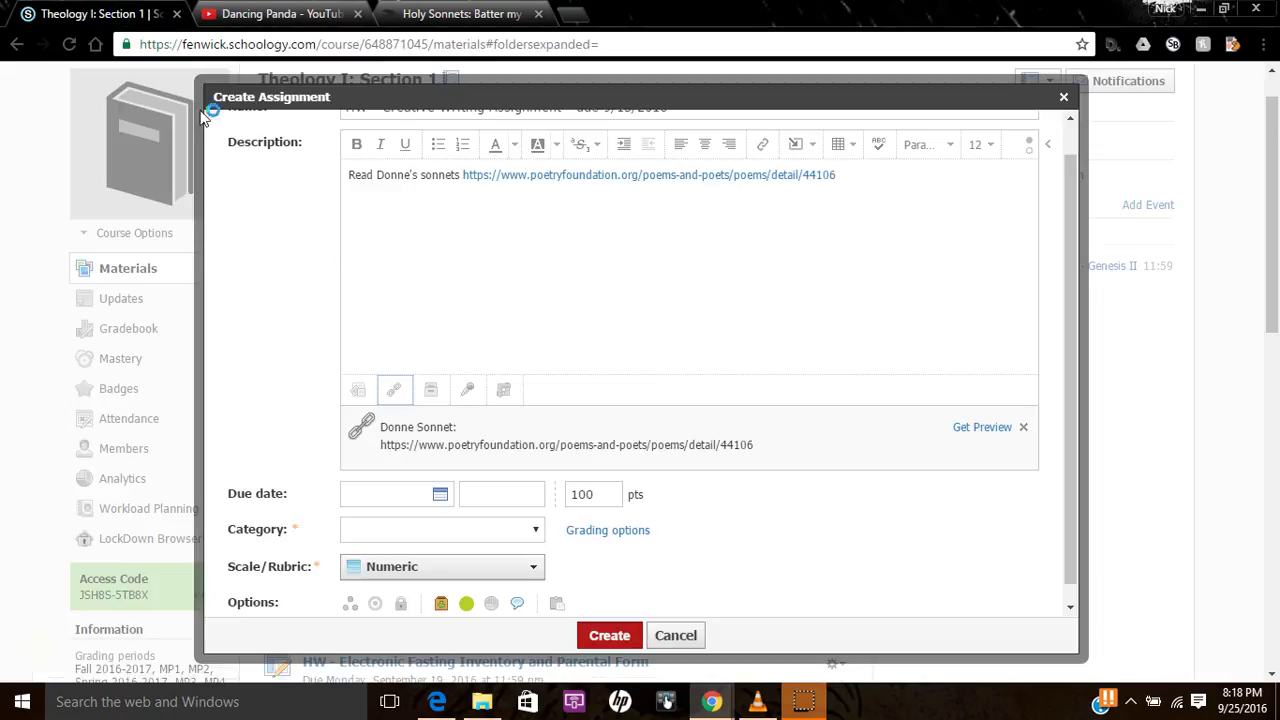
pyautogui.click(395, 390)
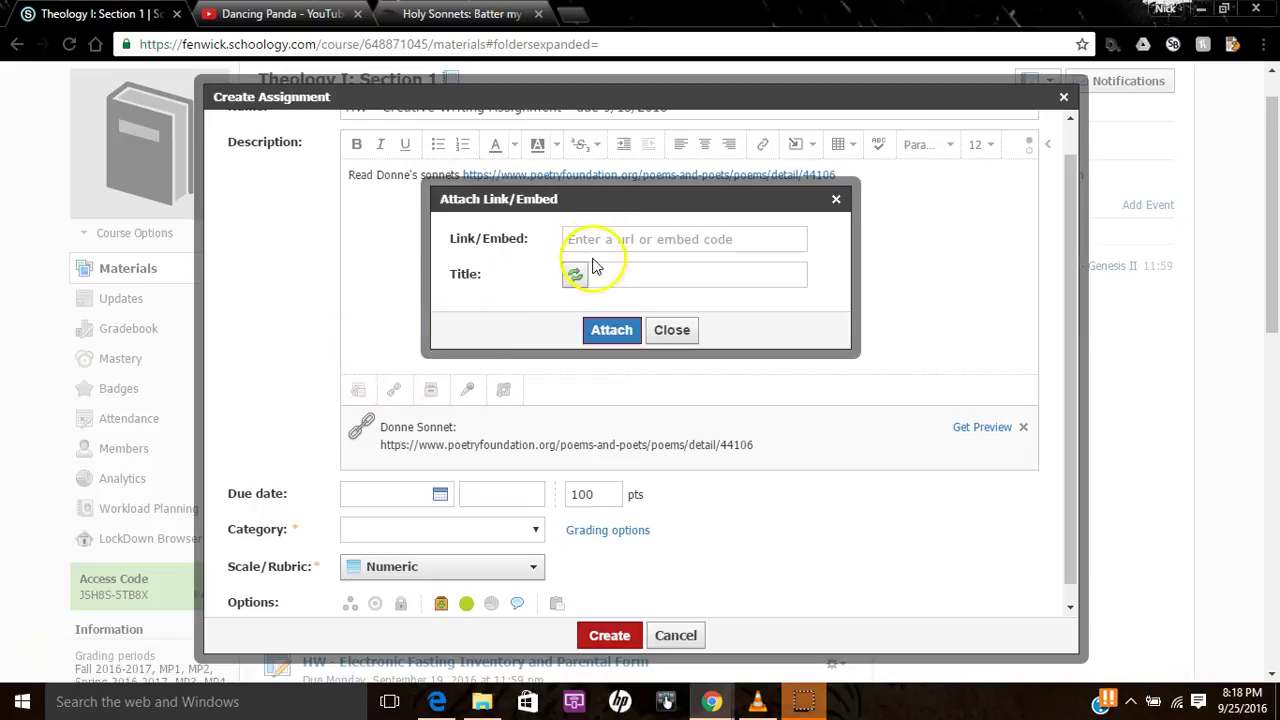
pyautogui.click(593, 236)
pyautogui.hotkey('ctrl', 'v')
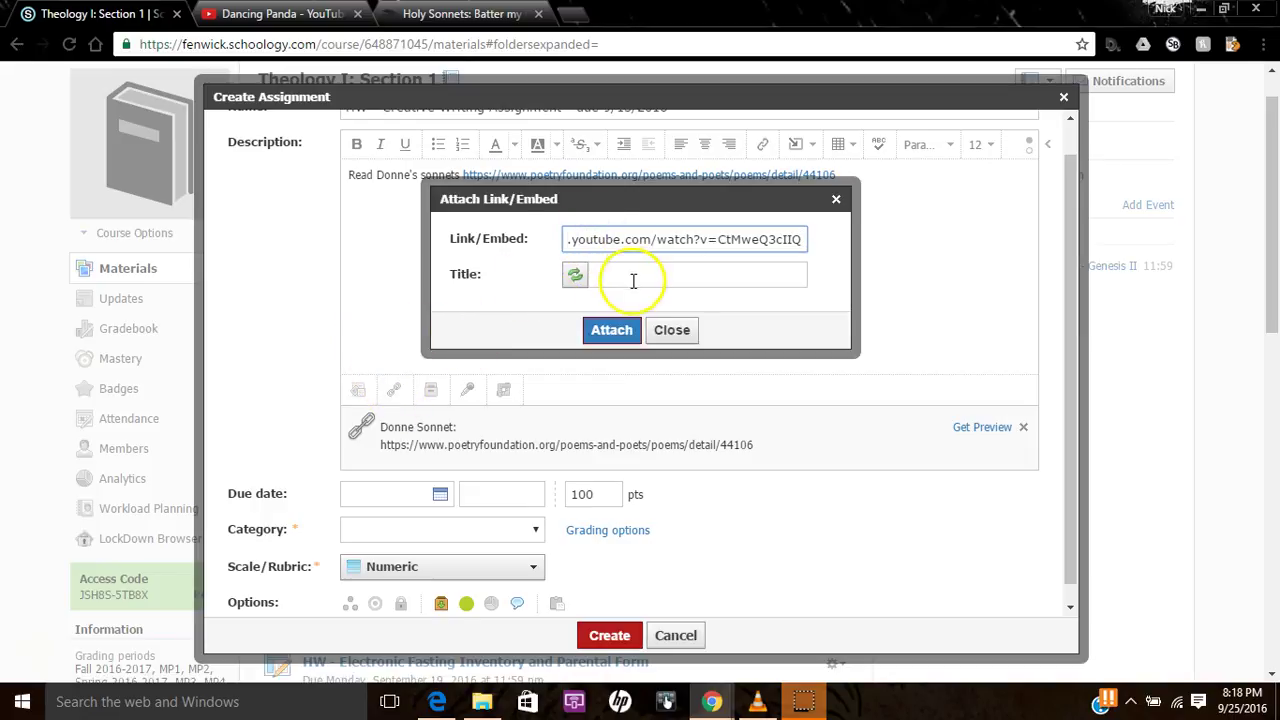
# Re-enter the Dancing Panda YouTube video's address as the link URL and attach it with the title "Dancing Panda"
pyautogui.click(255, 14)
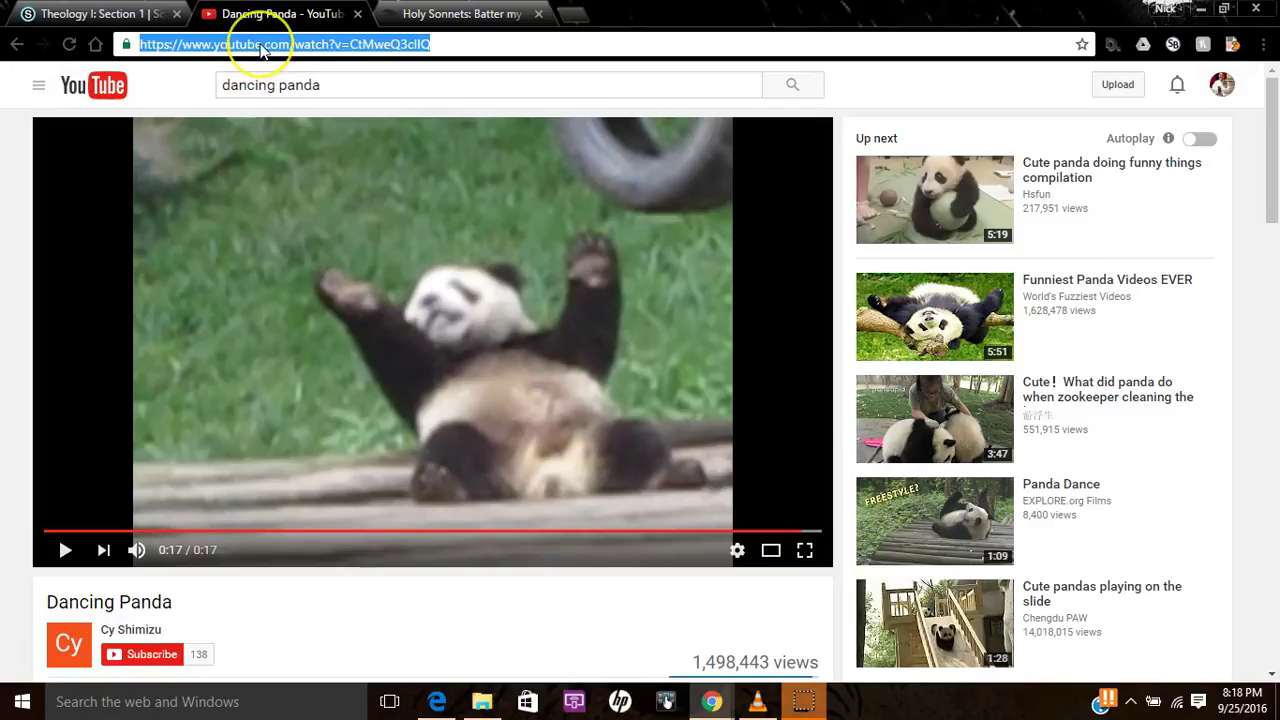
pyautogui.click(148, 18)
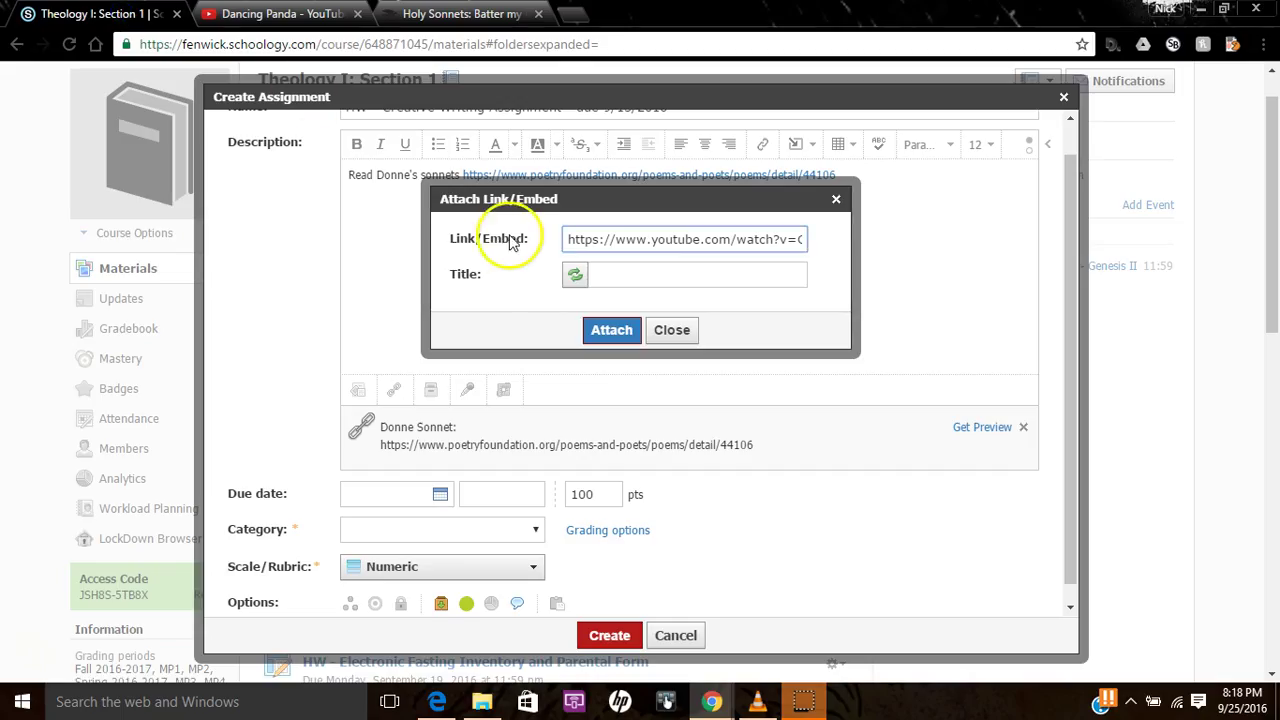
pyautogui.tripleClick(620, 239)
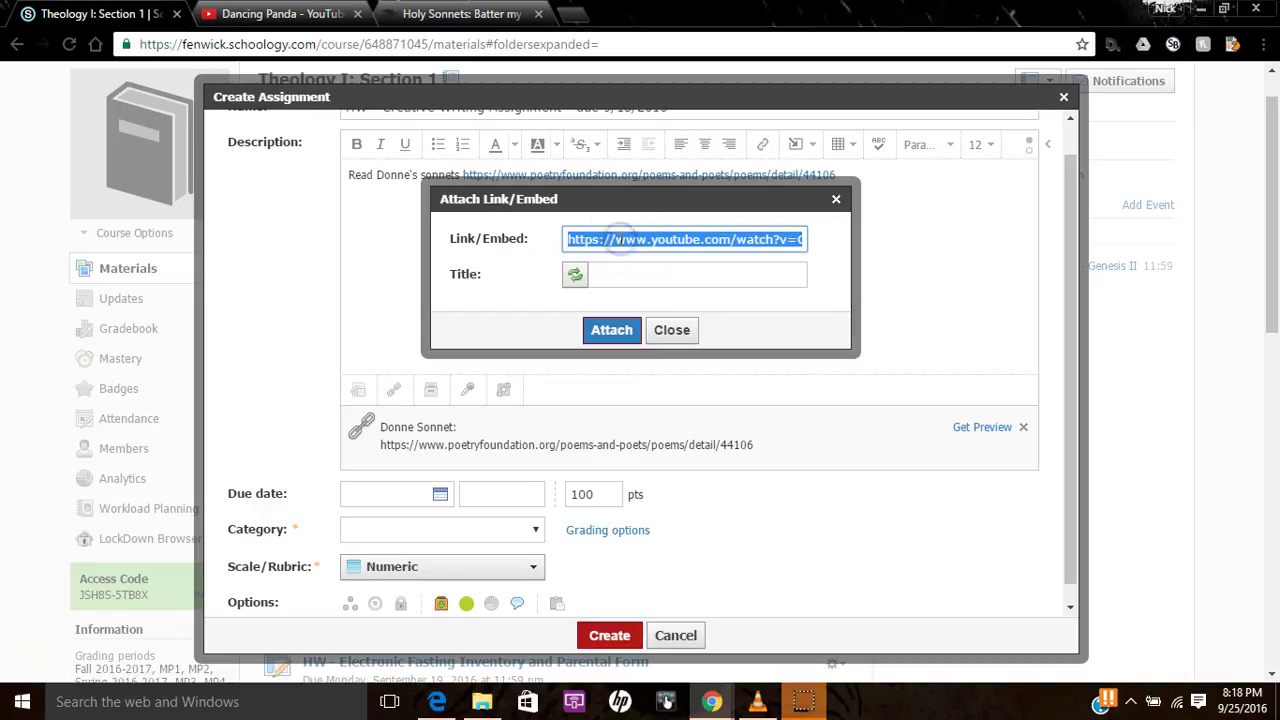
pyautogui.hotkey('ctrl', 'v')
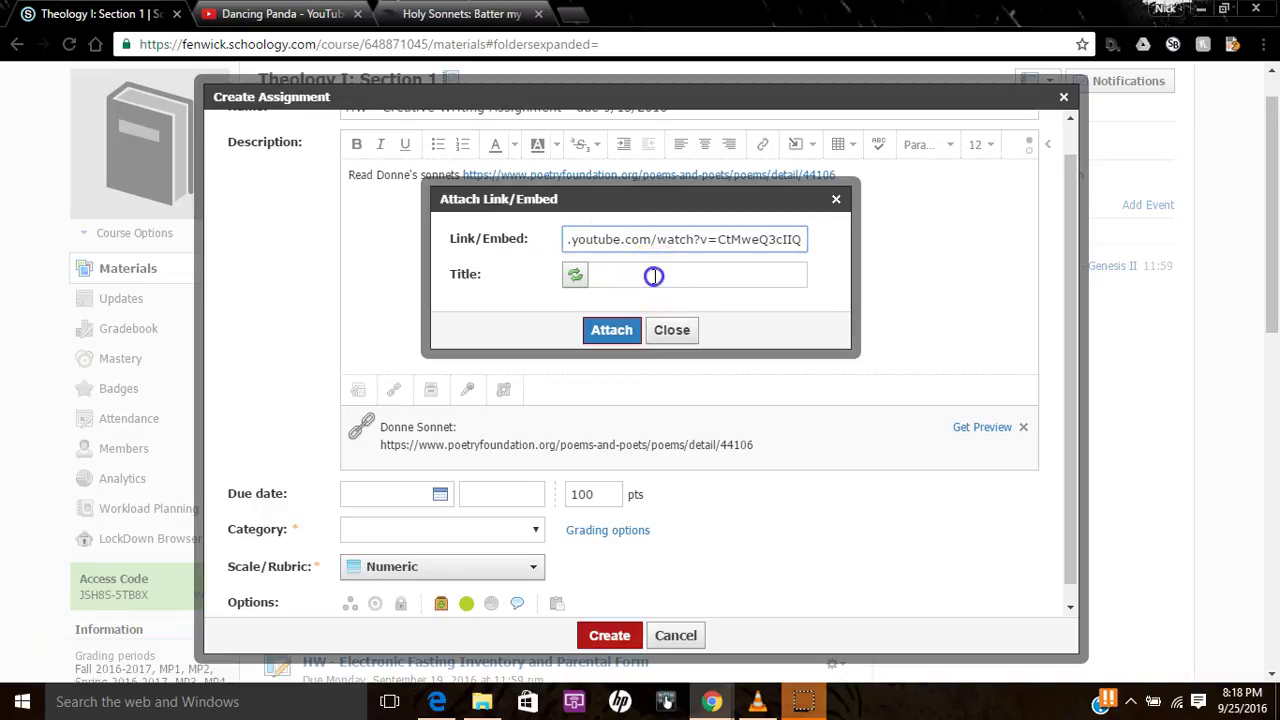
pyautogui.click(653, 276)
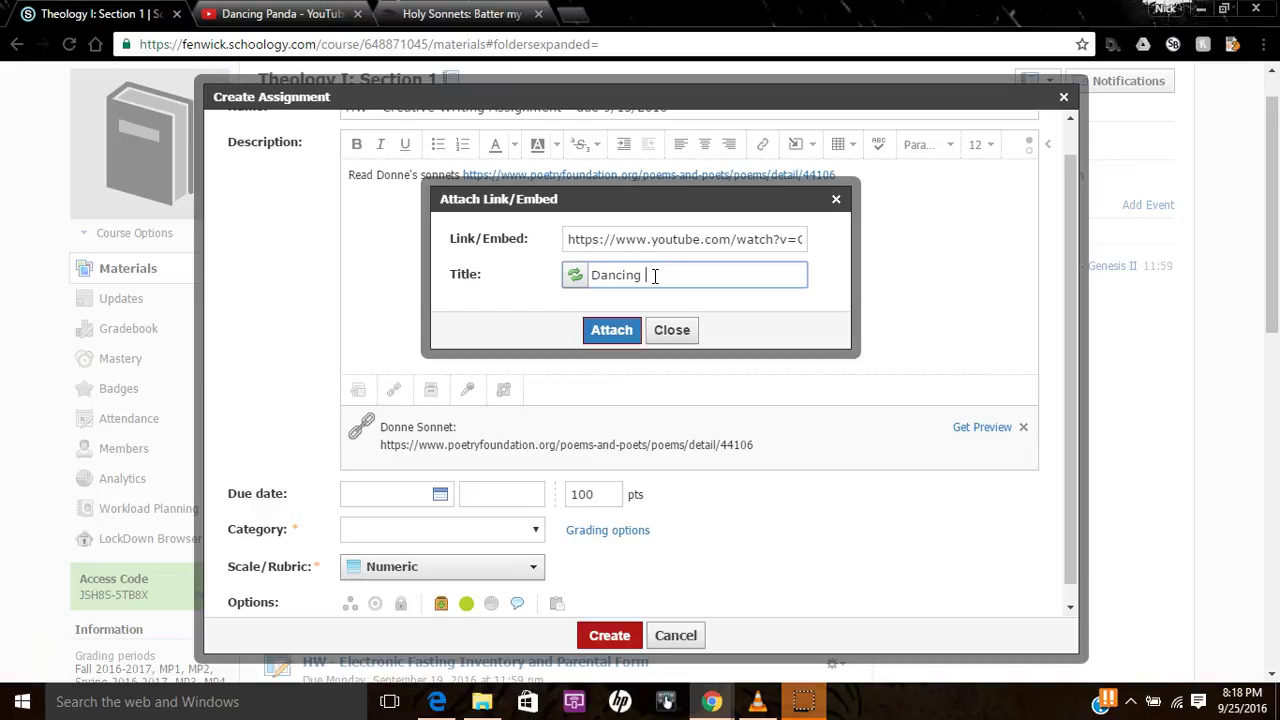
pyautogui.click(610, 330)
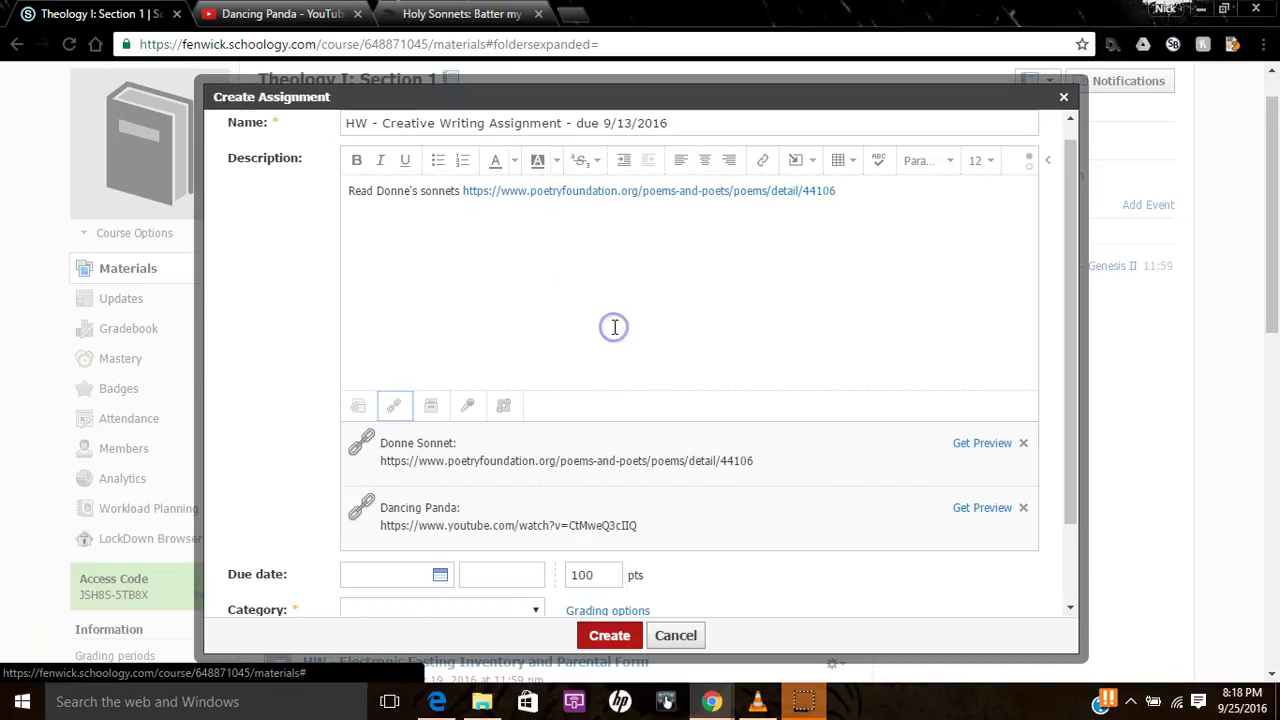
# Set the assignment's due date to September 13, 2016
pyautogui.scroll(-1, 572, 362)
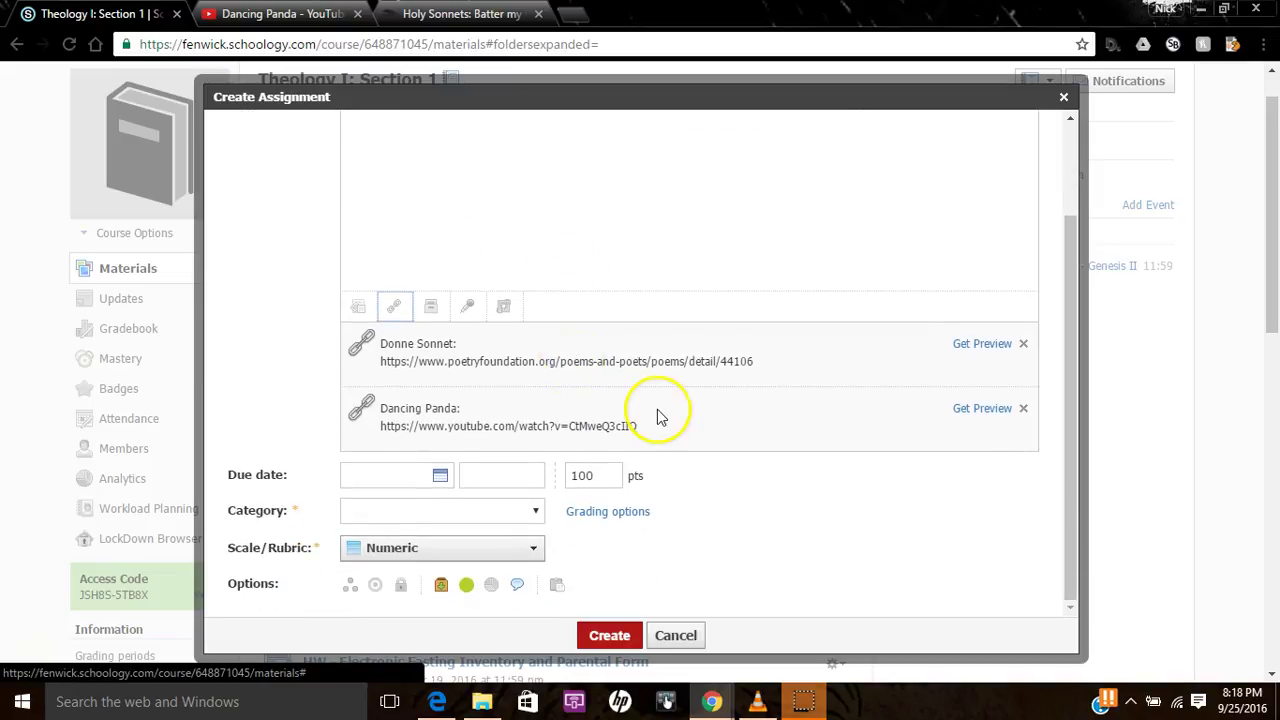
pyautogui.scroll(-1, 725, 449)
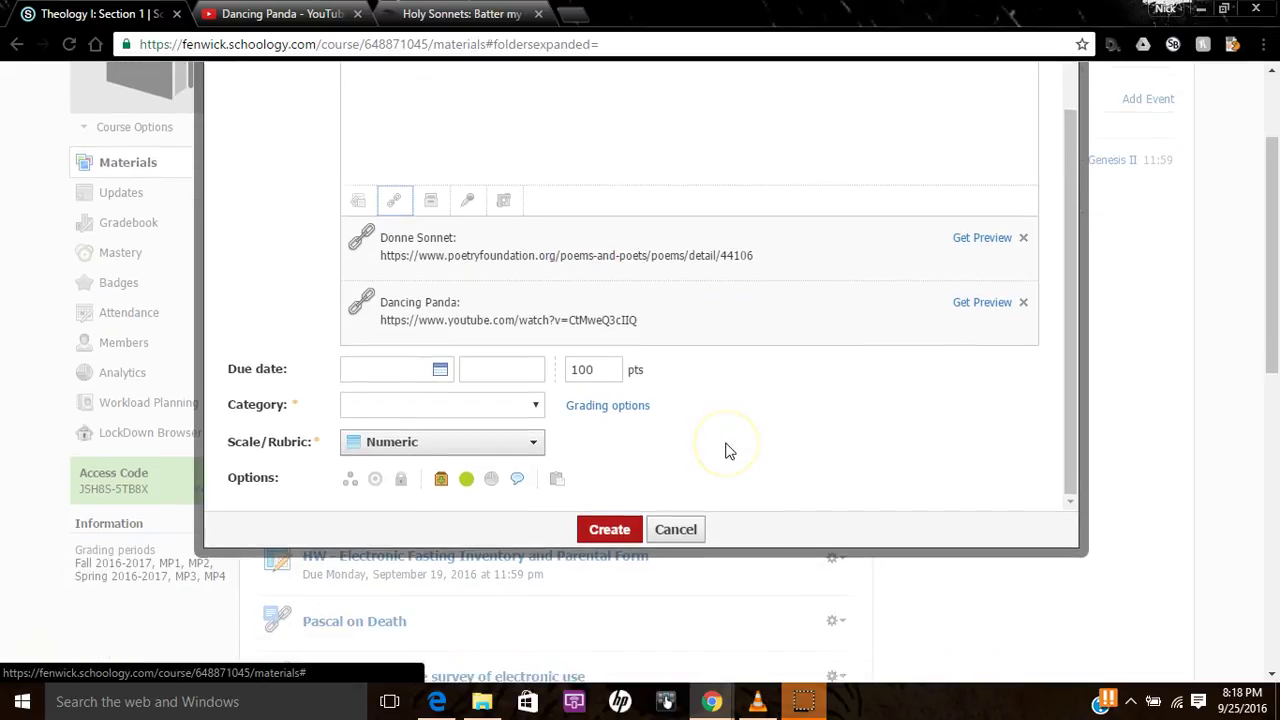
pyautogui.scroll(2, 400, 362)
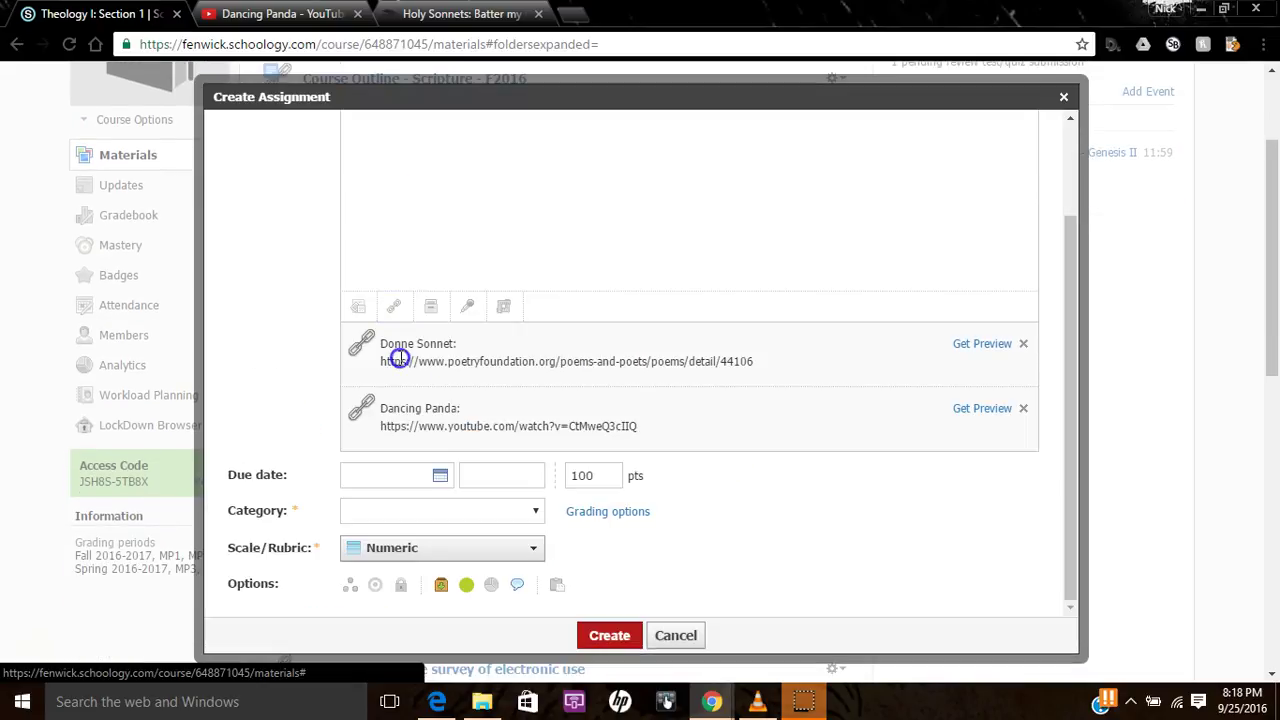
pyautogui.scroll(-1, 400, 362)
pyautogui.scroll(-1, 400, 360)
pyautogui.click(383, 326)
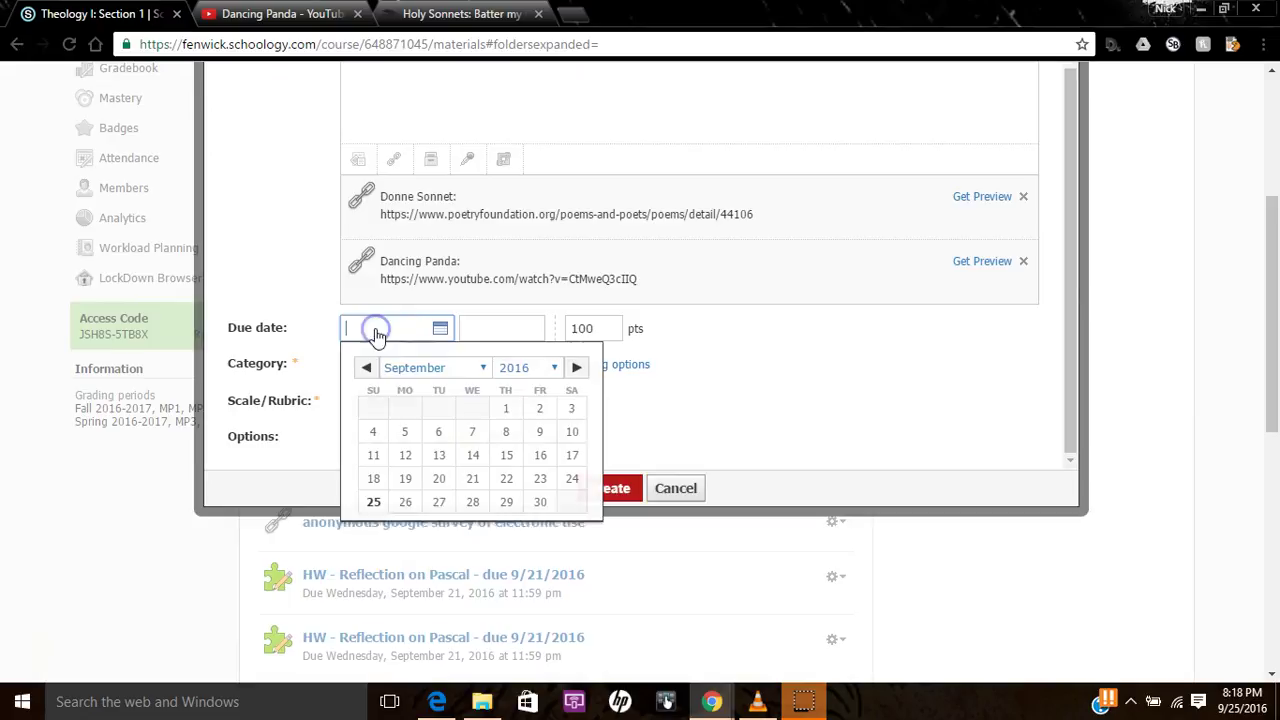
pyautogui.click(427, 462)
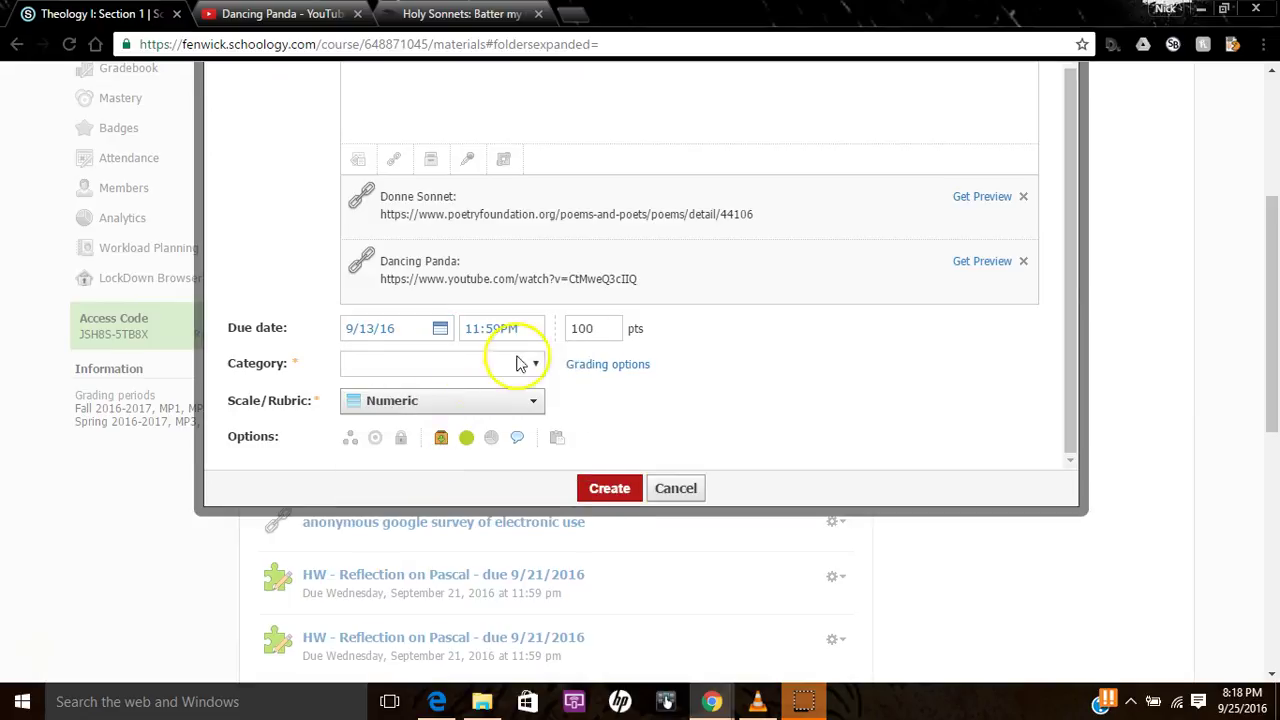
# Make the assignment worth 15 points and set its category to (Ungraded)
pyautogui.click(611, 331)
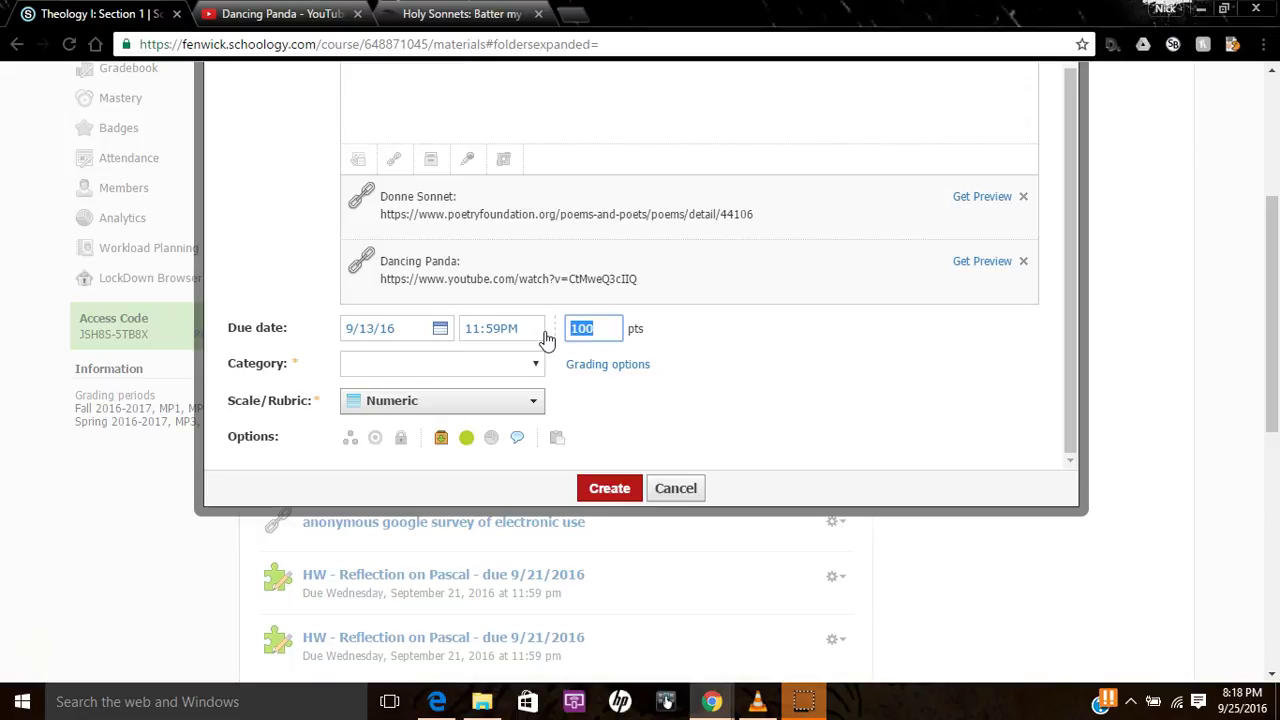
pyautogui.write('15')
pyautogui.click(490, 364)
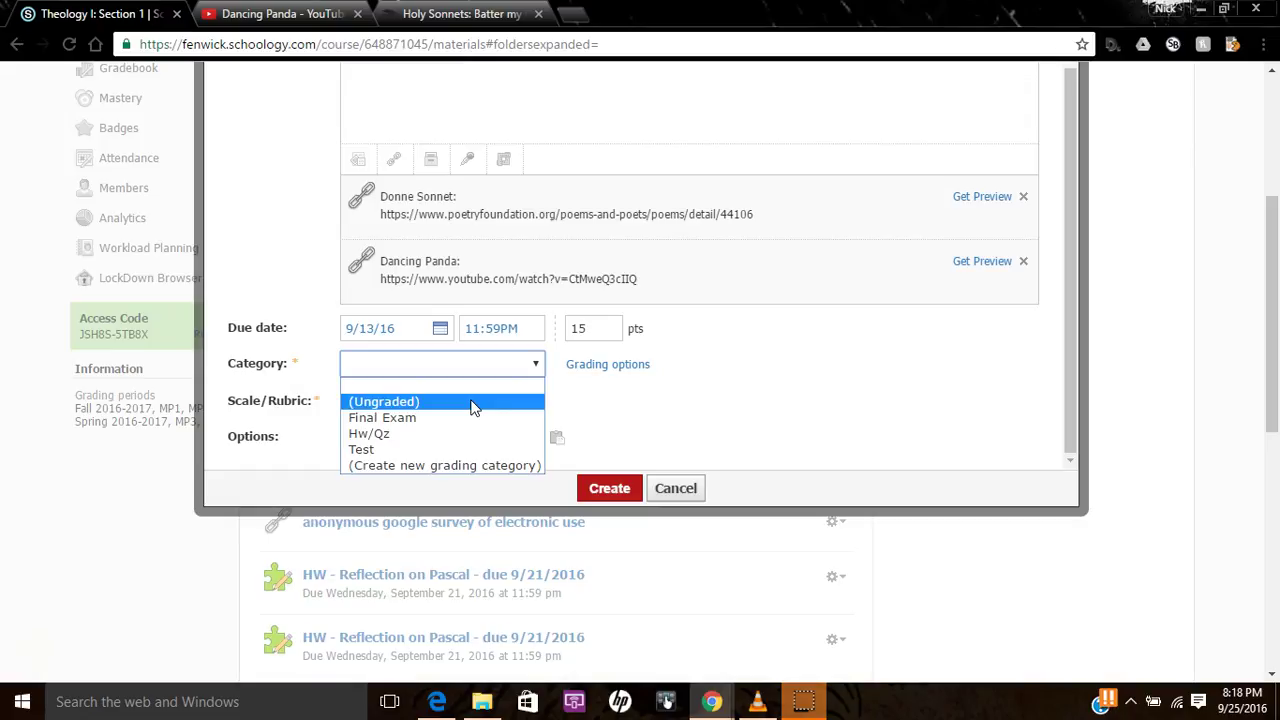
pyautogui.click(473, 403)
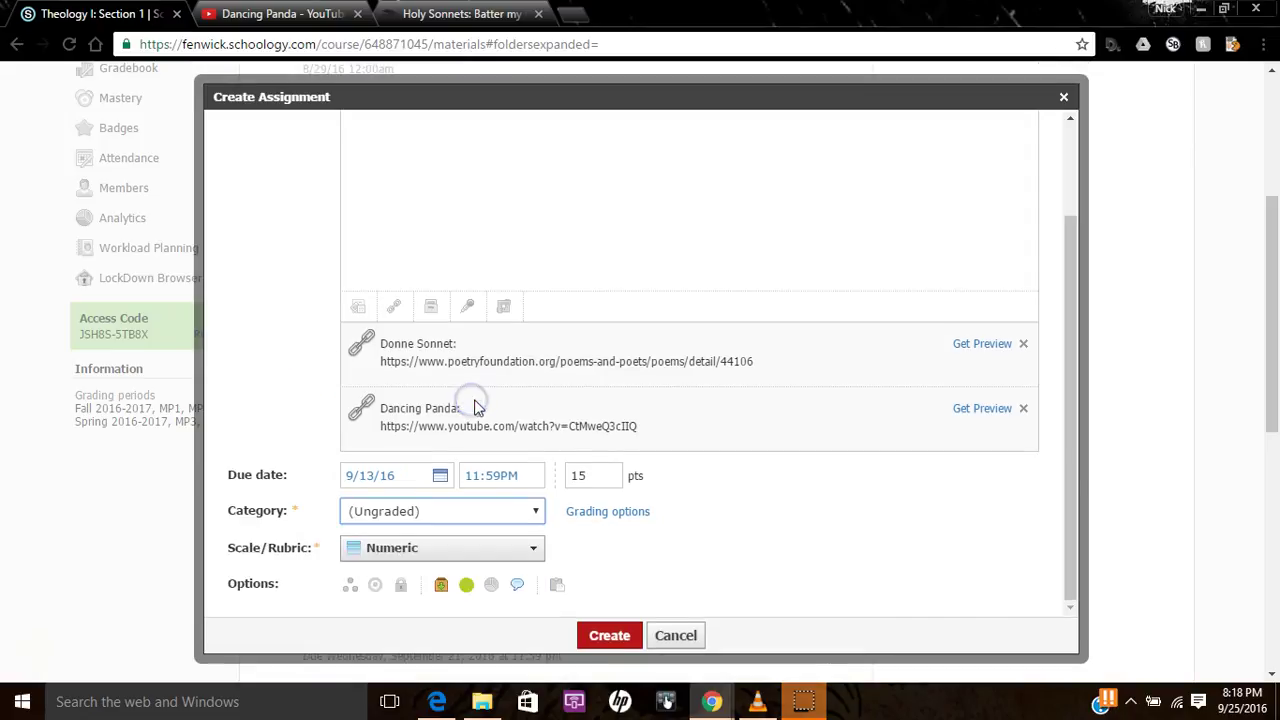
pyautogui.tripleClick(316, 396)
pyautogui.scroll(-2, 320, 380)
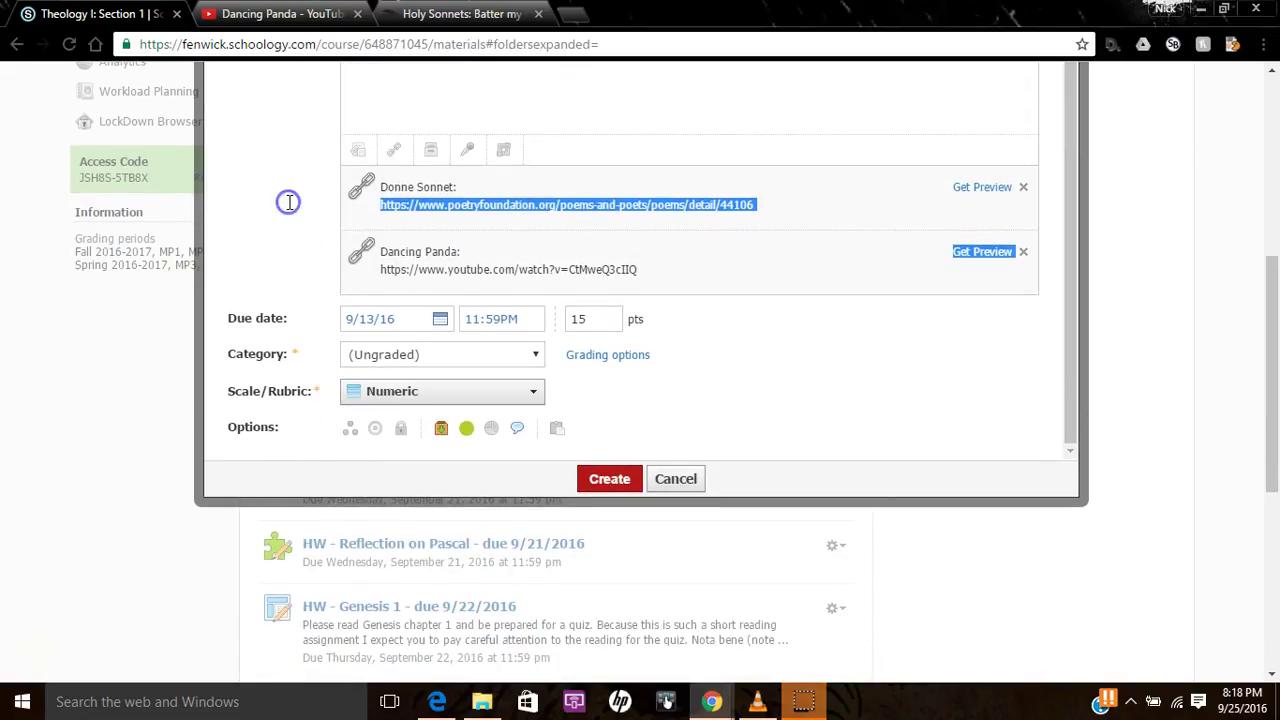
pyautogui.click(257, 214)
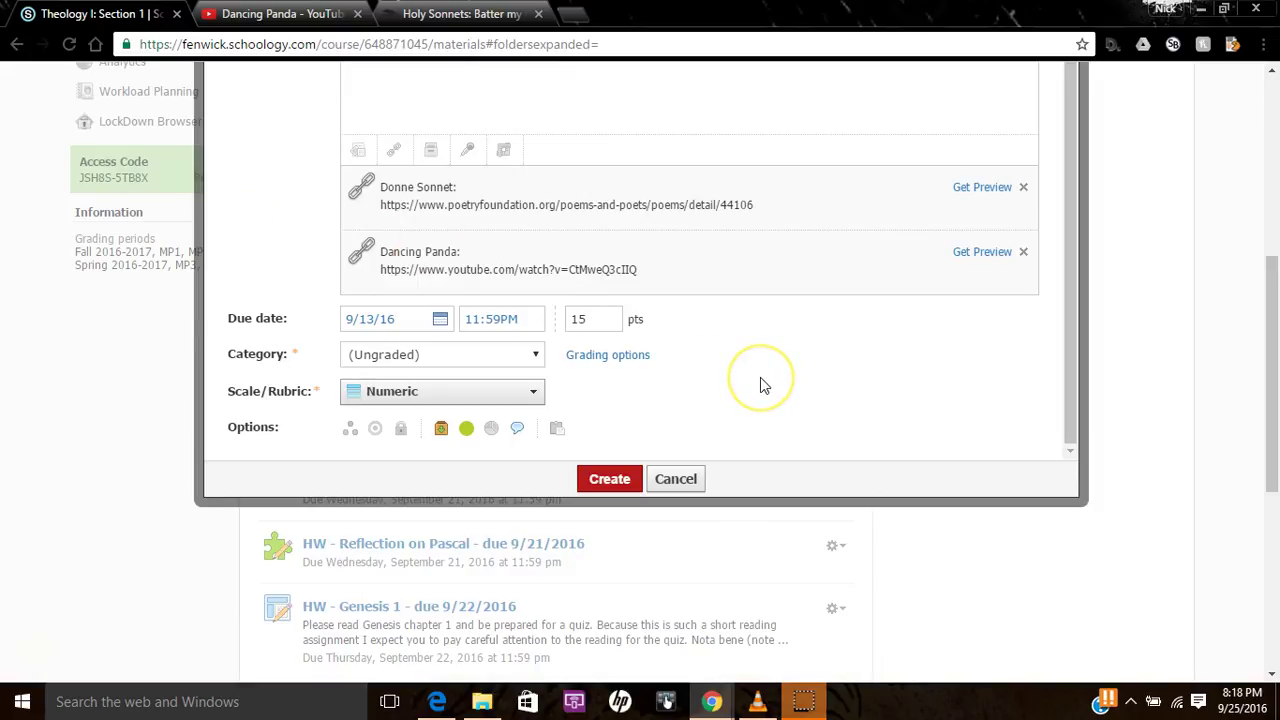
# Switch the assignment's category to Hw/Qz and back to (Ungraded)
pyautogui.click(521, 360)
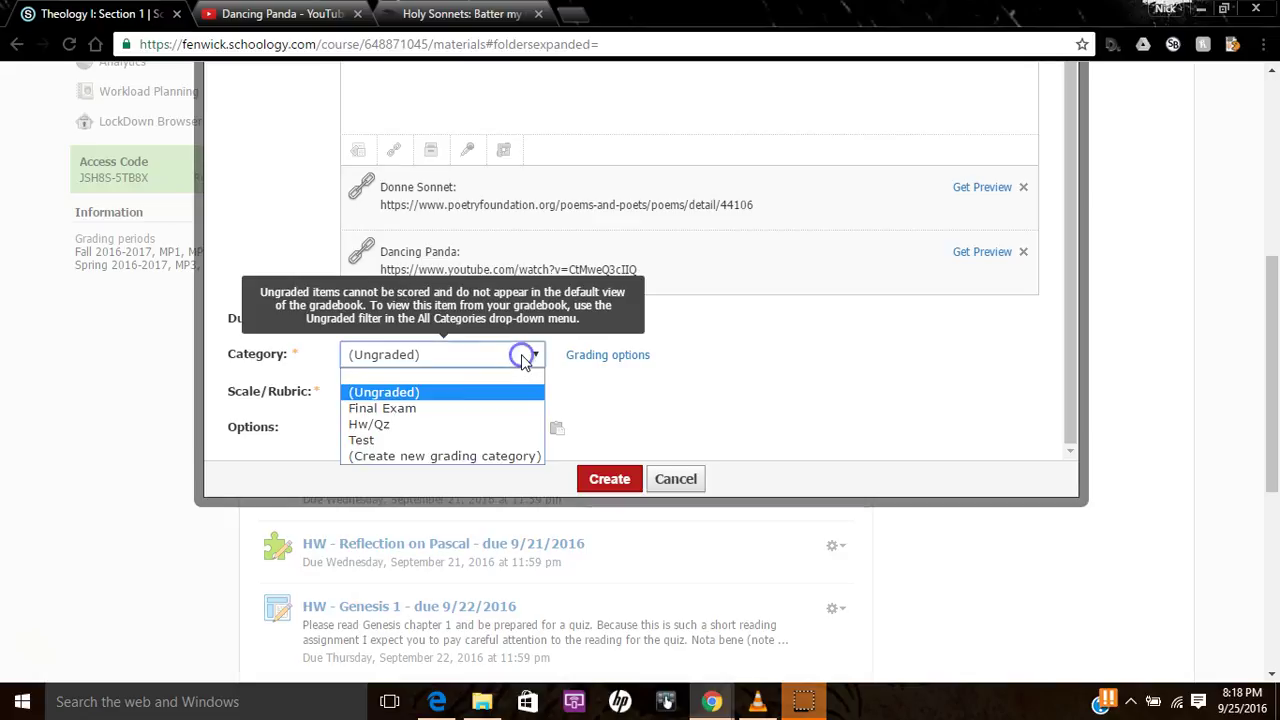
pyautogui.click(420, 424)
pyautogui.scroll(-3, 757, 566)
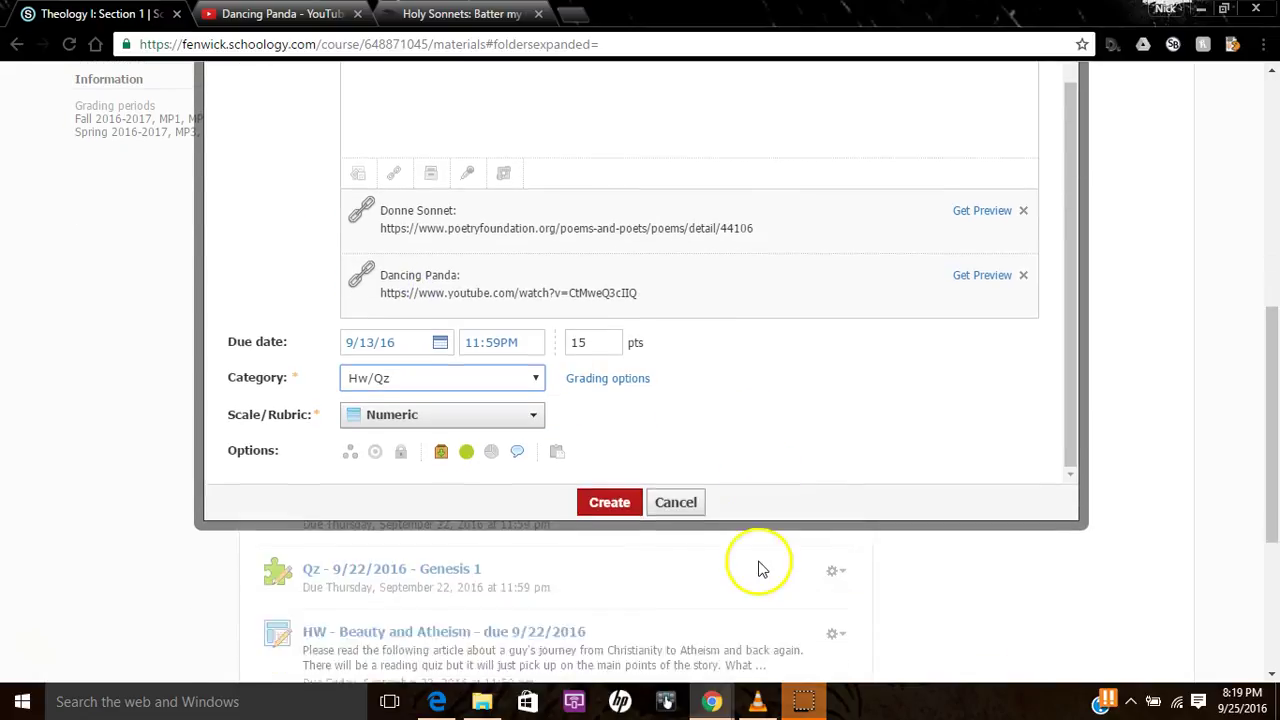
pyautogui.click(493, 298)
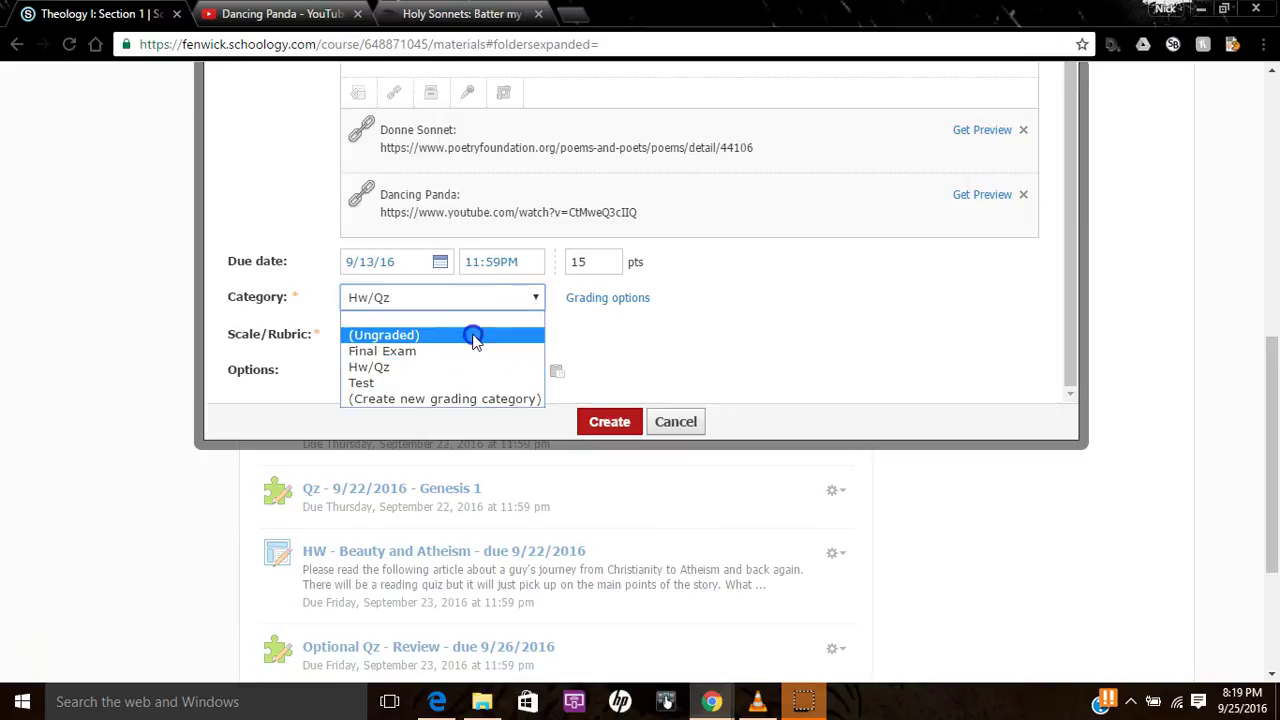
pyautogui.click(474, 334)
pyautogui.scroll(-3, 762, 546)
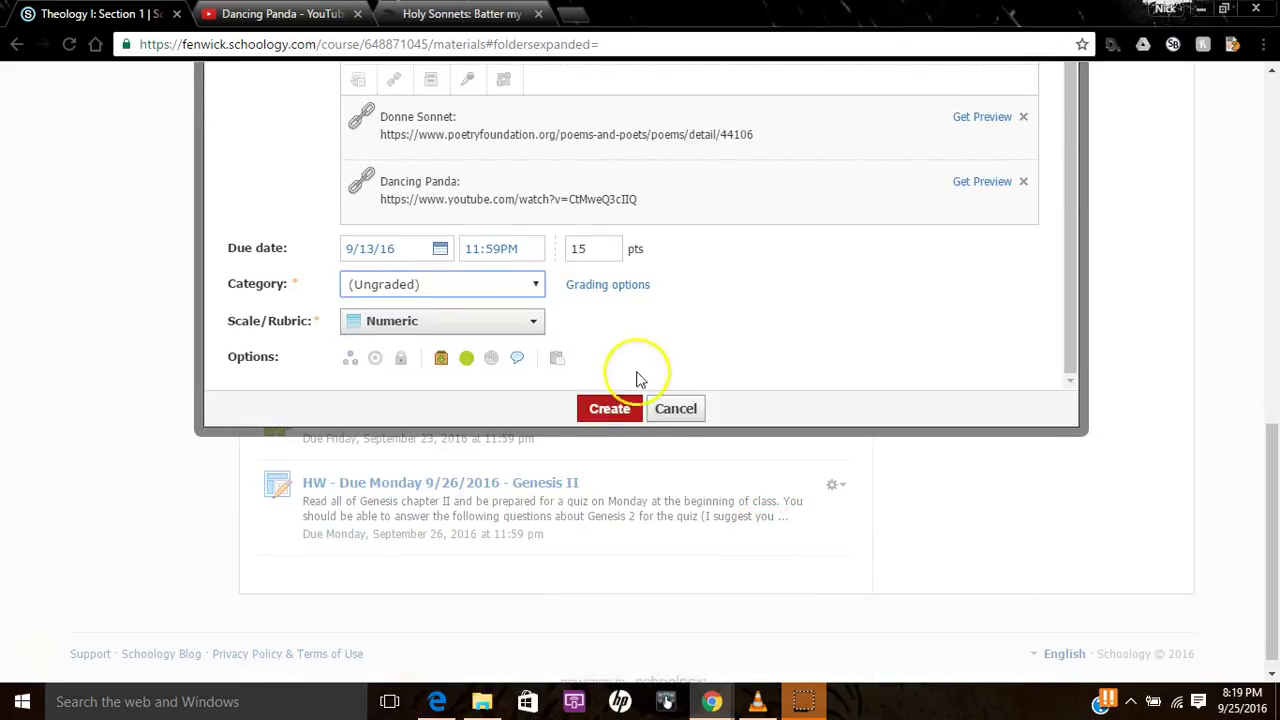
# Select Theology I Sections 7, 6, 4 and 12 as further courses to copy the assignment to
pyautogui.click(557, 362)
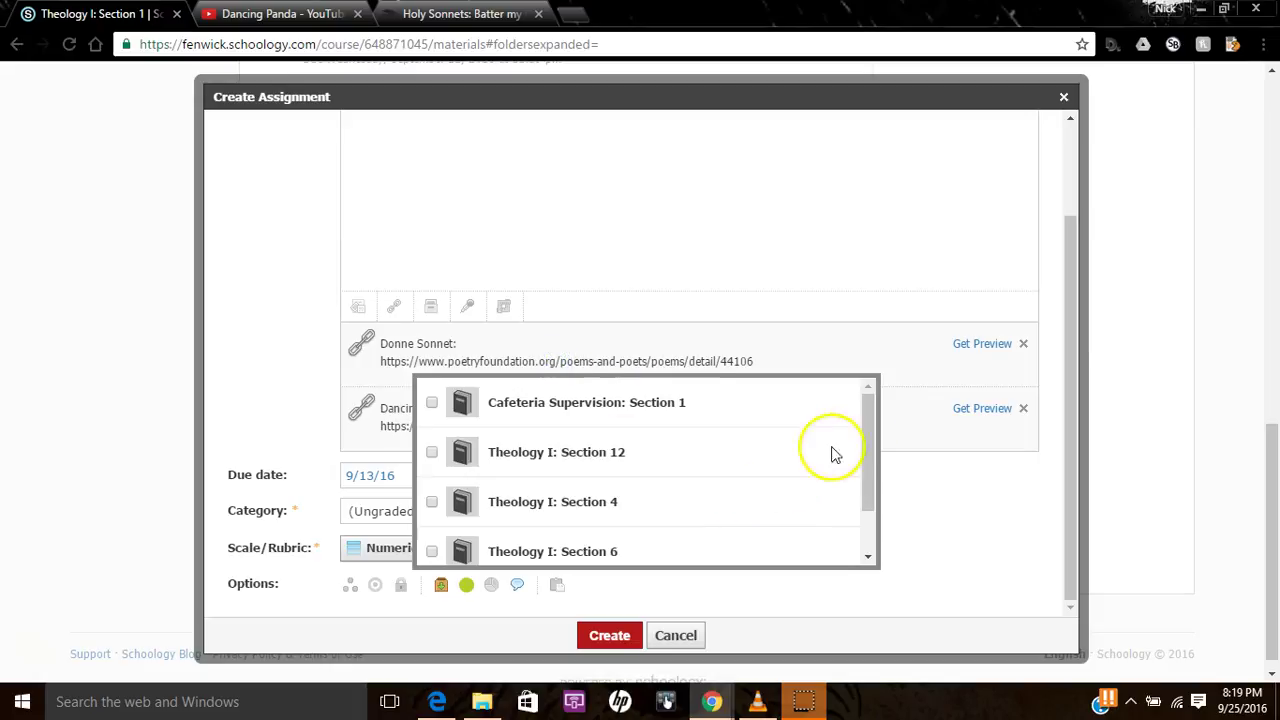
pyautogui.moveTo(866, 434); pyautogui.dragTo(866, 474)
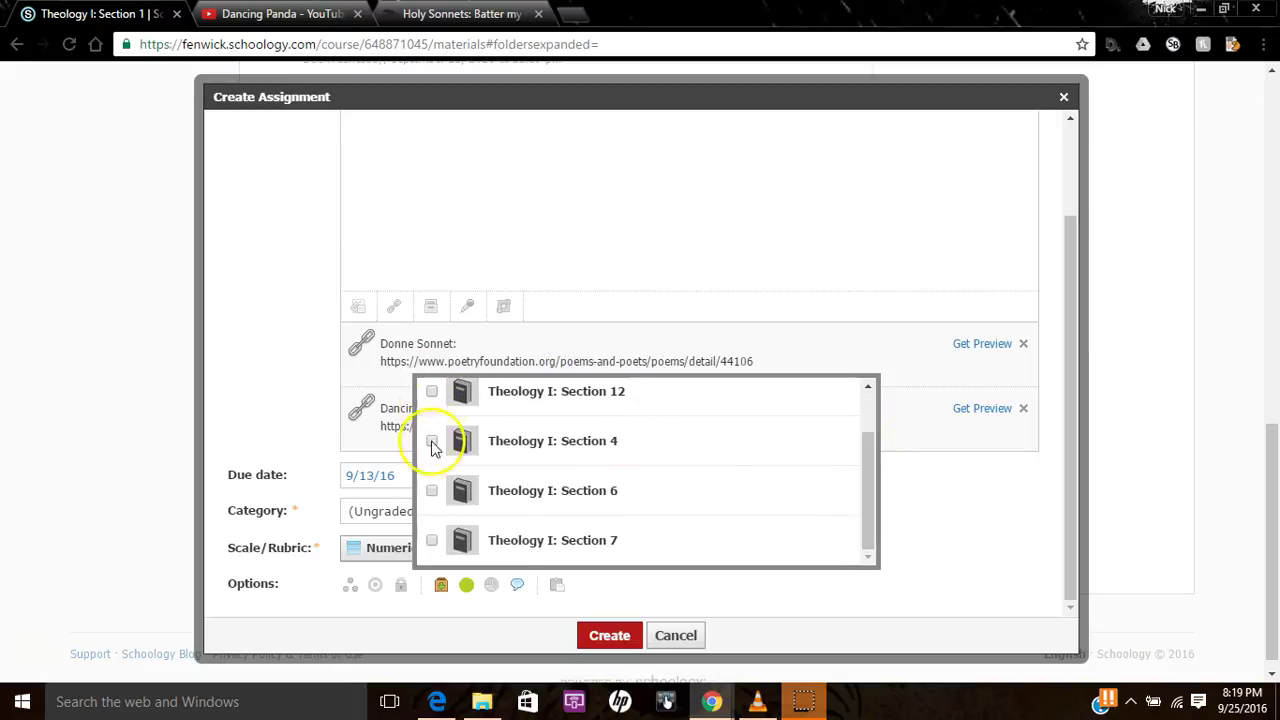
pyautogui.click(431, 540)
pyautogui.click(432, 490)
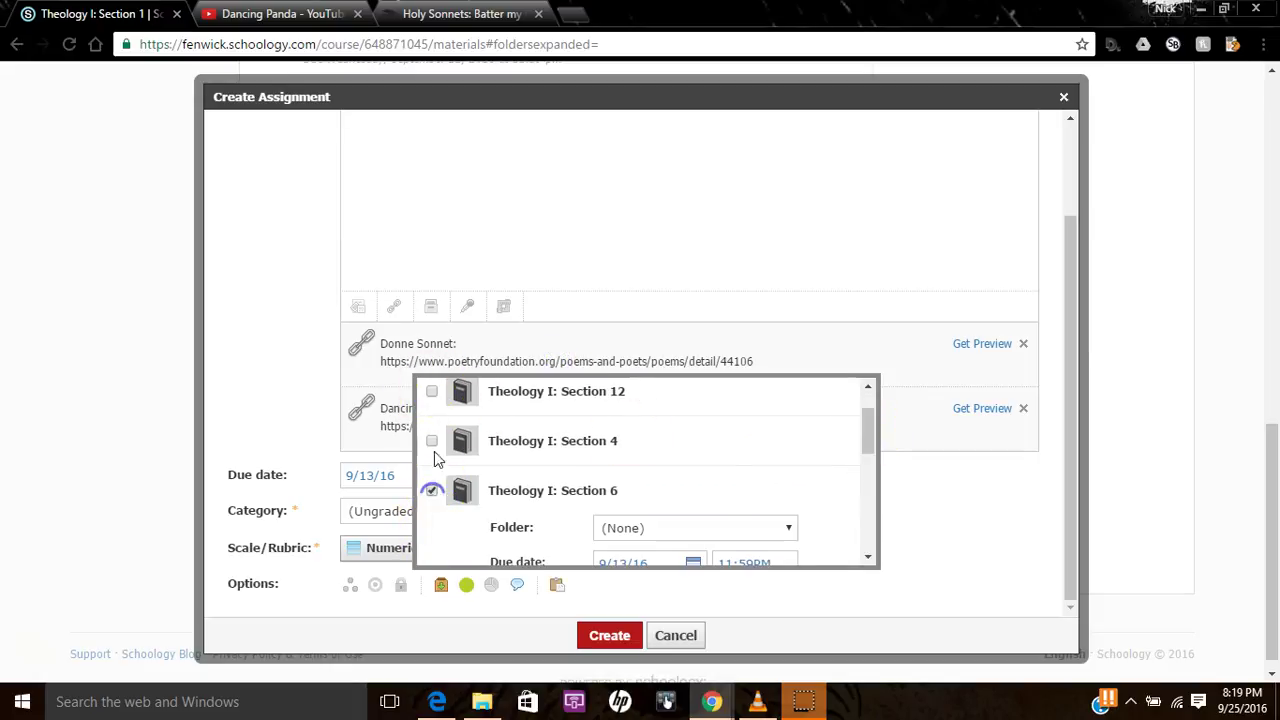
pyautogui.click(432, 441)
pyautogui.click(431, 392)
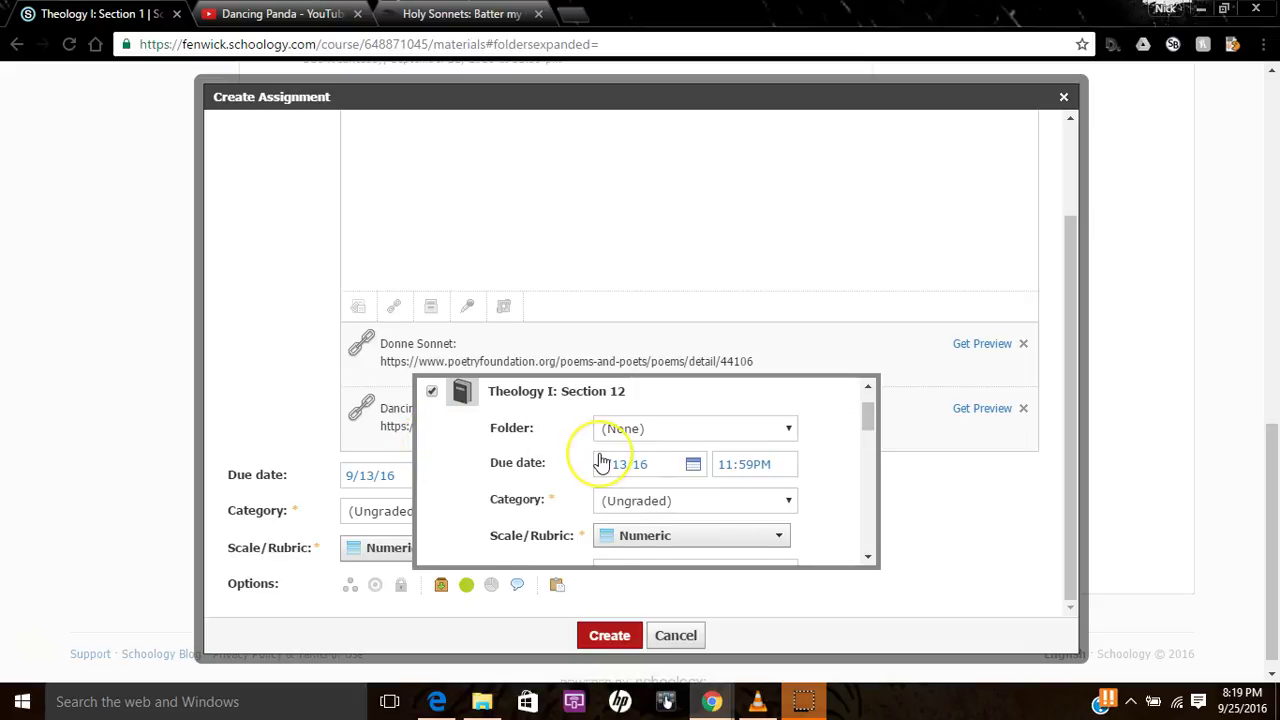
# Set the category of the assignment copy for Theology I Section 12 to Hw/Qz
pyautogui.scroll(-3, 600, 457)
pyautogui.click(655, 413)
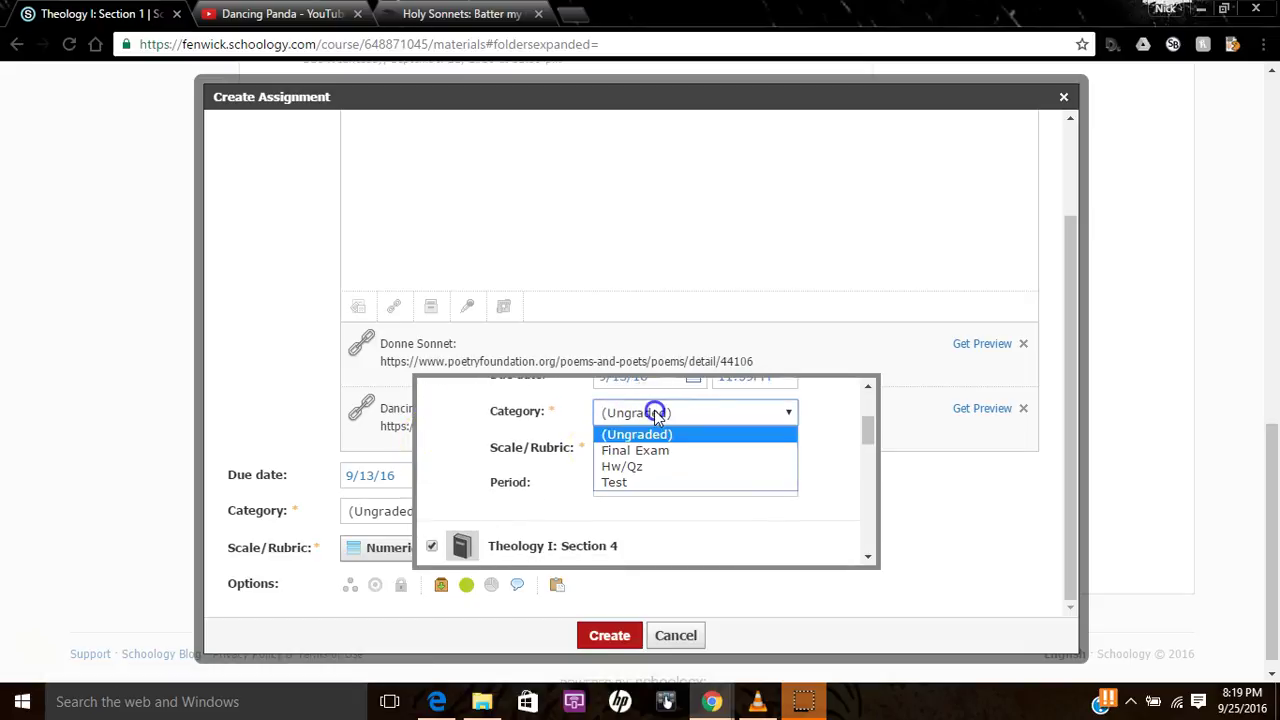
pyautogui.click(652, 466)
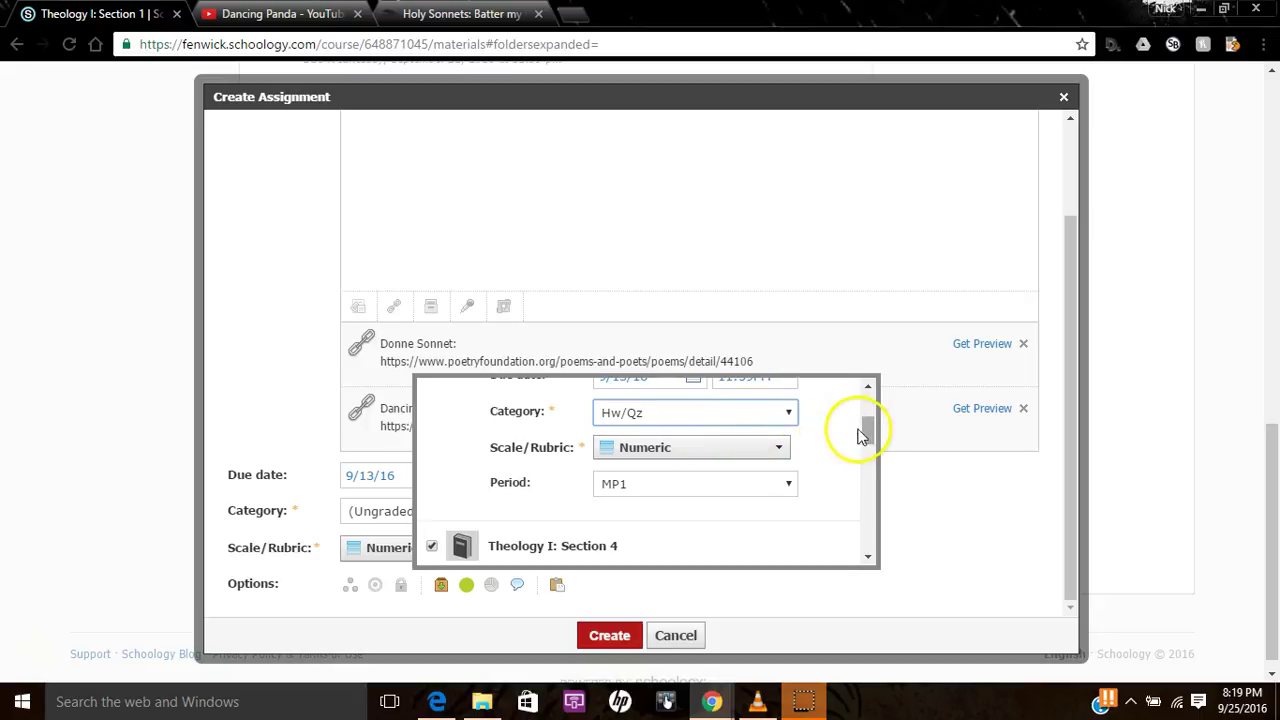
# Deselect Theology I Sections 12, 4, 6 and 7 so the assignment is not copied to other courses
pyautogui.moveTo(857, 429); pyautogui.dragTo(845, 410)
pyautogui.click(432, 453)
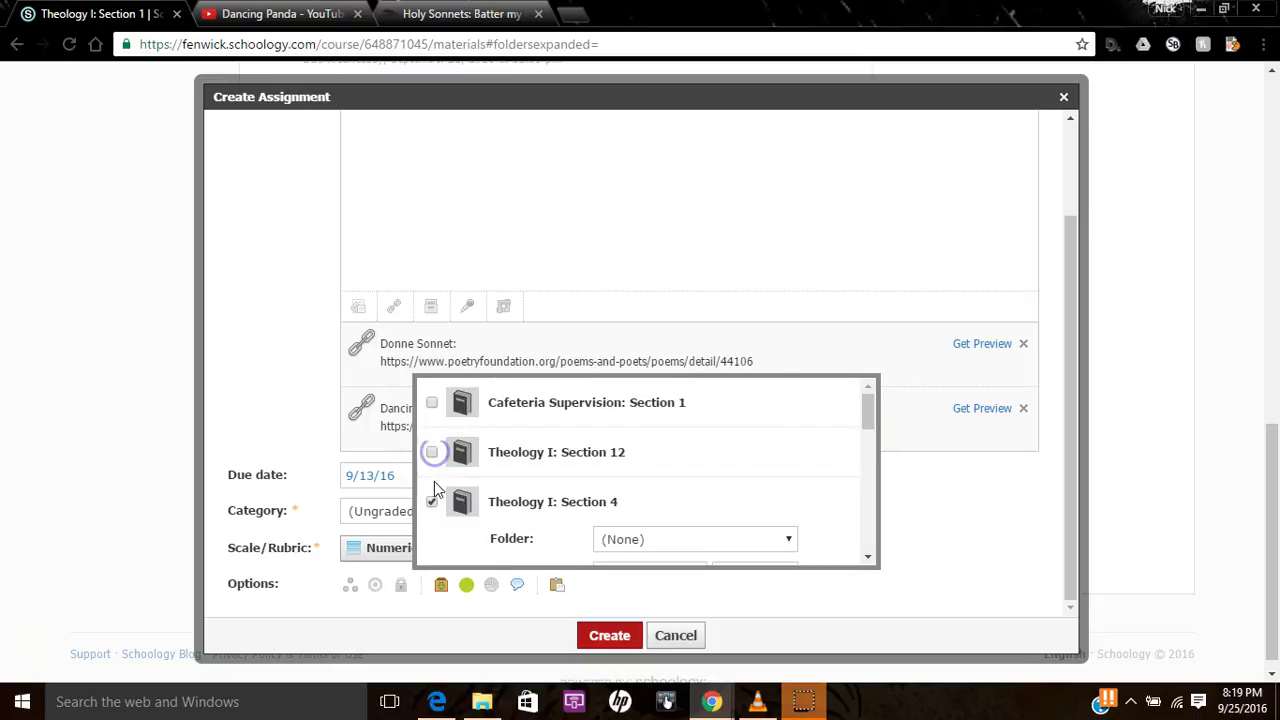
pyautogui.click(431, 551)
pyautogui.scroll(-3, 480, 489)
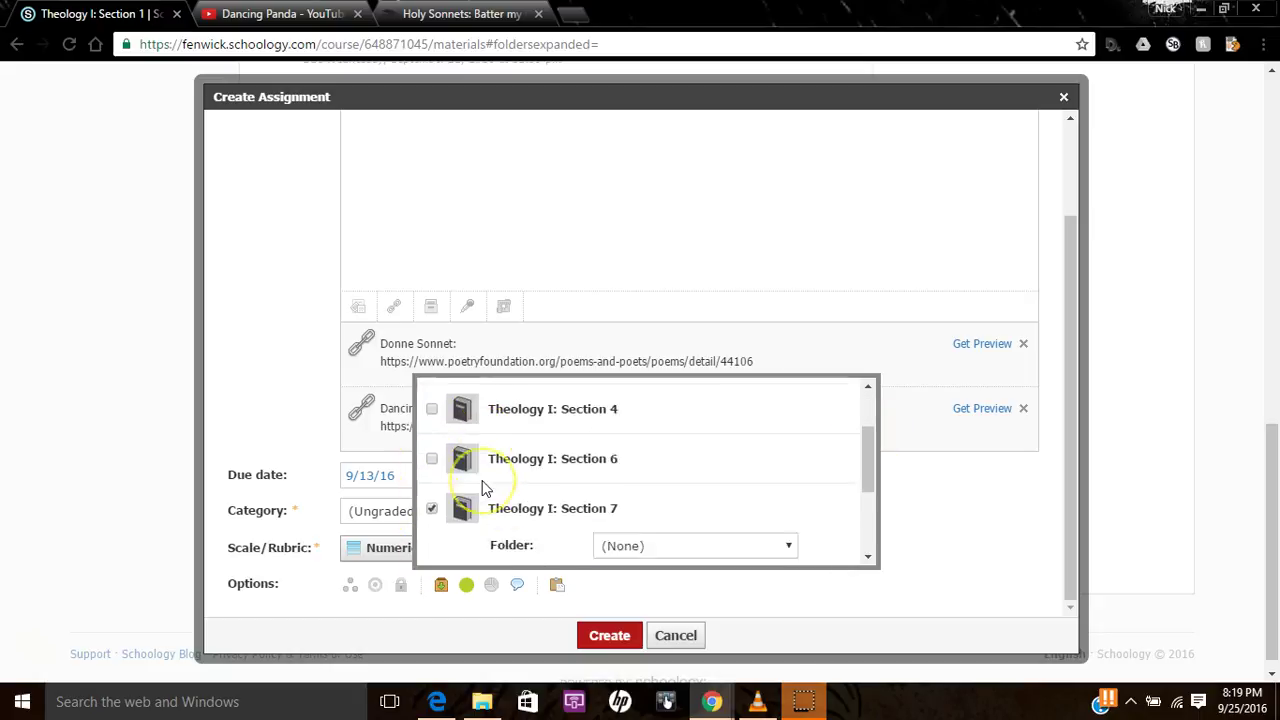
pyautogui.scroll(1, 447, 421)
pyautogui.click(431, 417)
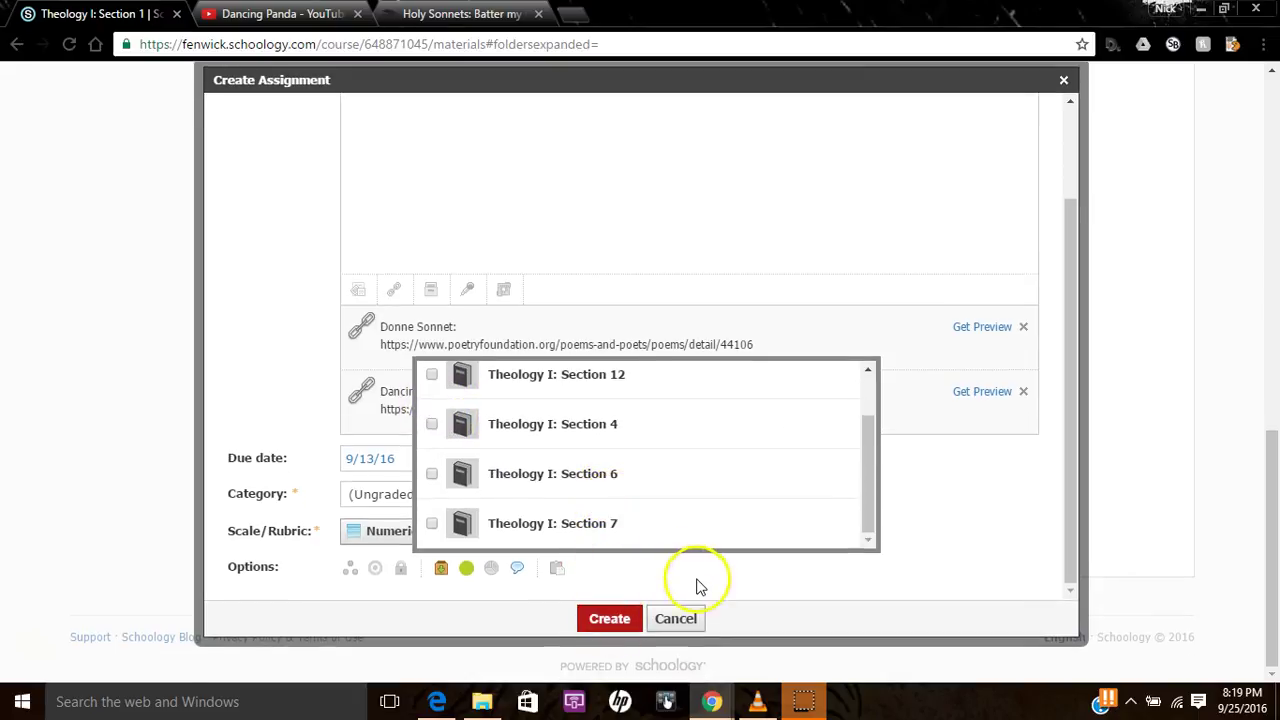
# Close the course selection and create the creative writing assignment in the Theology I Section 1 materials
pyautogui.click(694, 586)
pyautogui.click(610, 620)
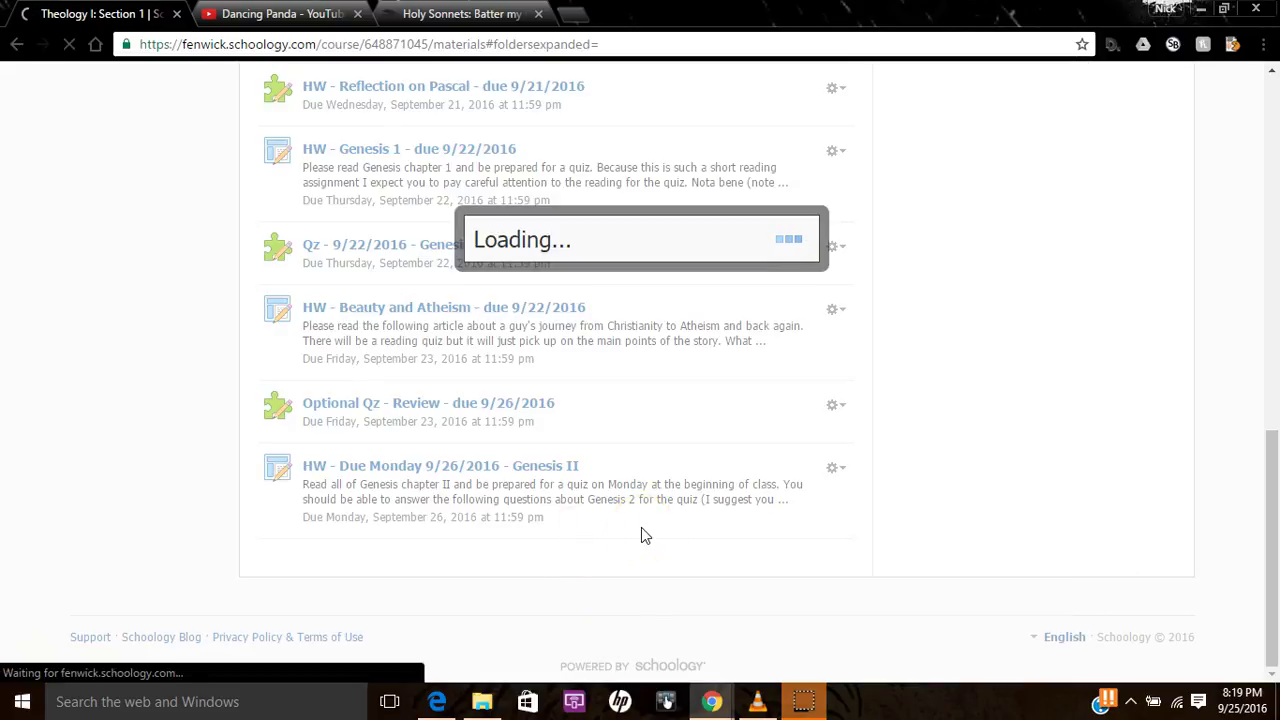
pyautogui.scroll(-1, 633, 550)
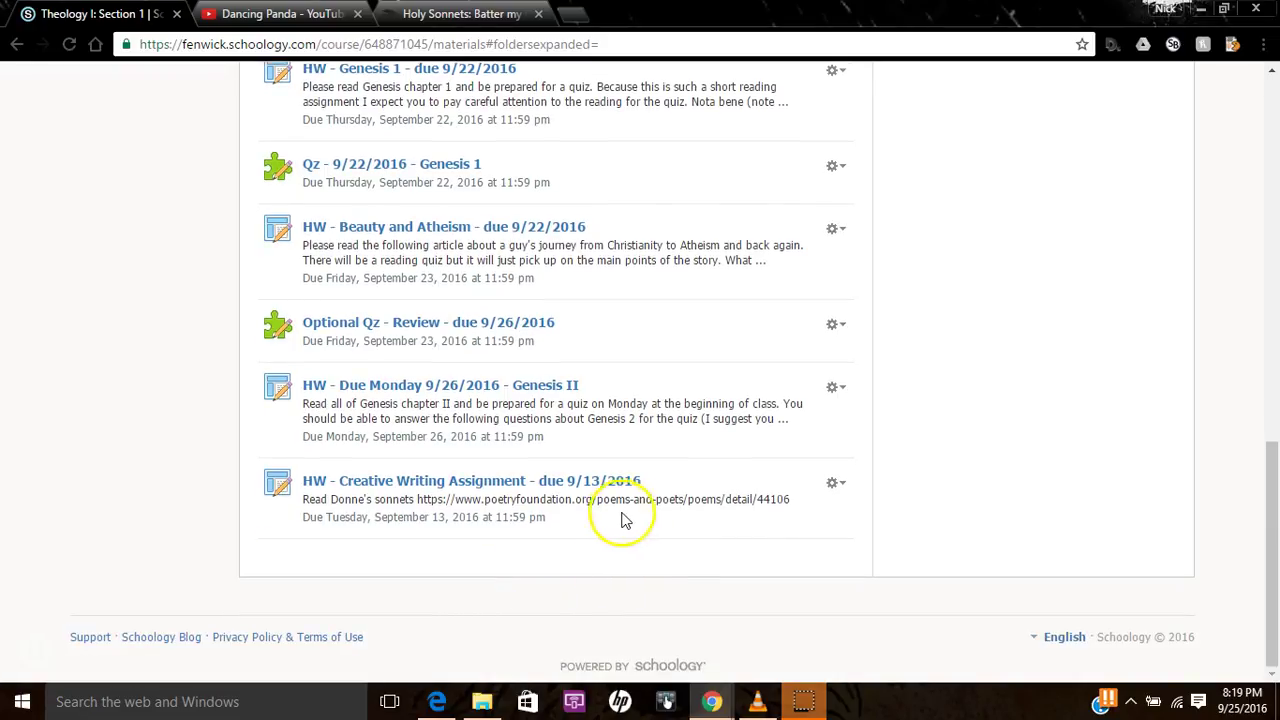